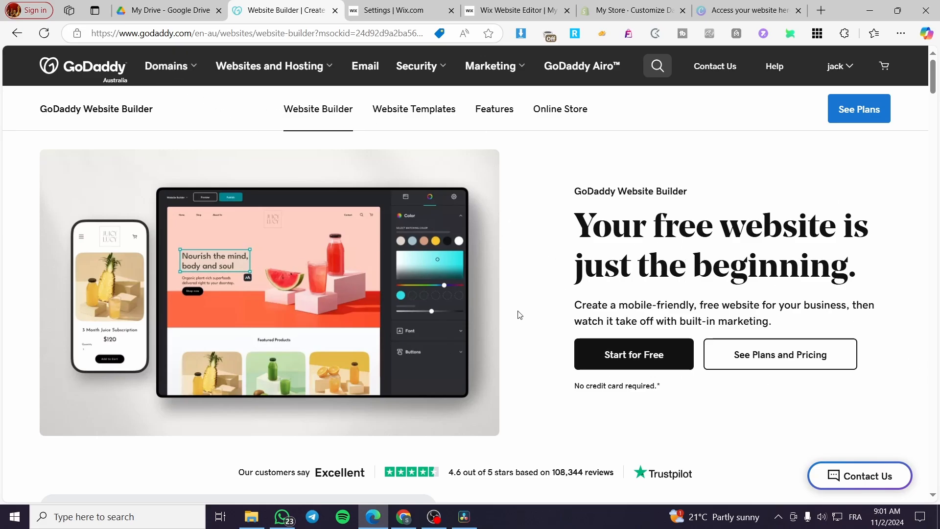
- Open the Website Builder product page from the site's website and hosting offerings
scroll(441, 321, down, 7)
scroll(320, 385, up, 7)
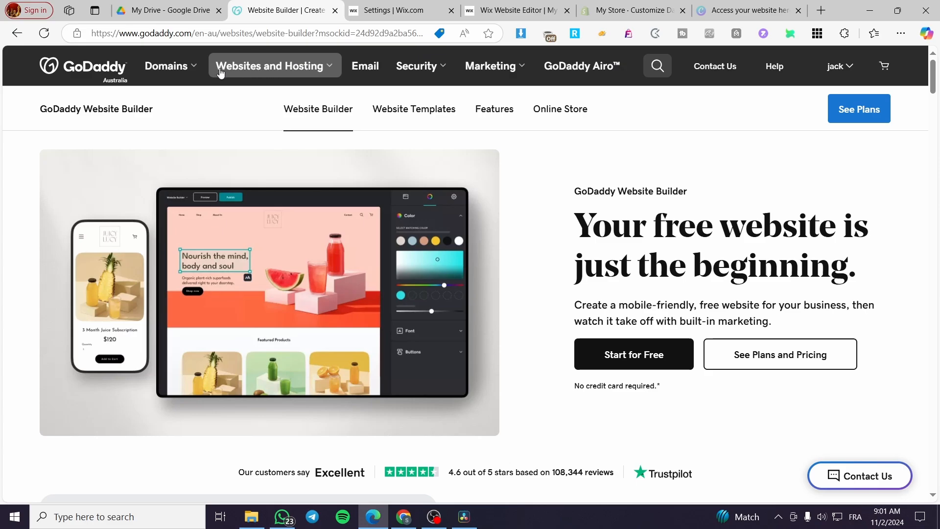
click(332, 65)
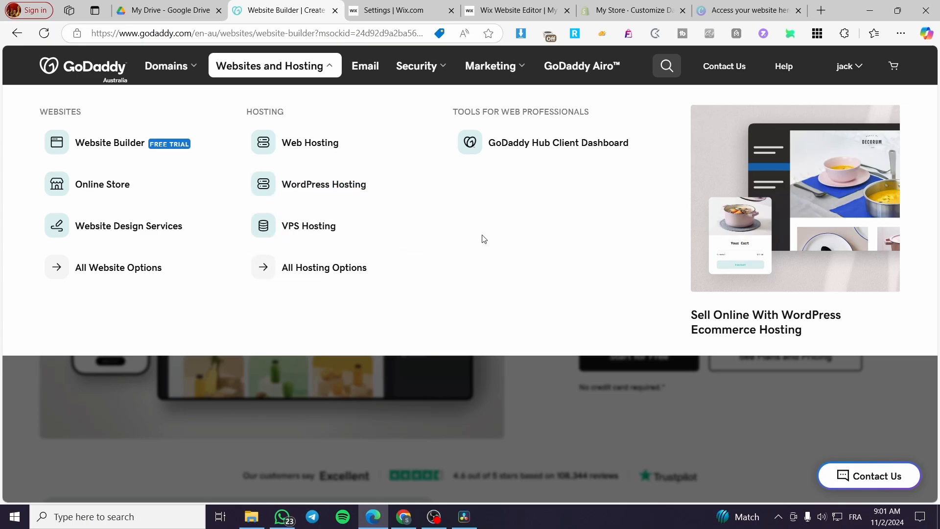
click(107, 144)
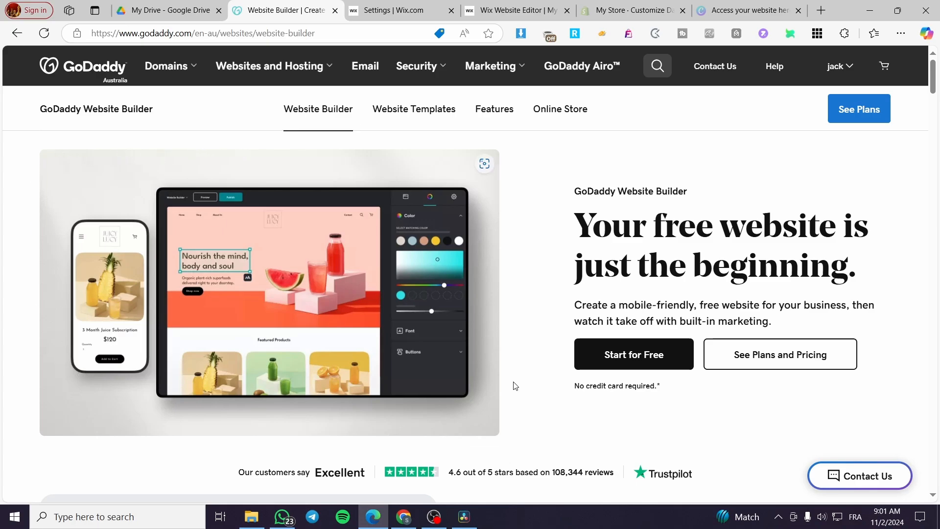
- Open the account's products page and start setting up a new free website
click(839, 67)
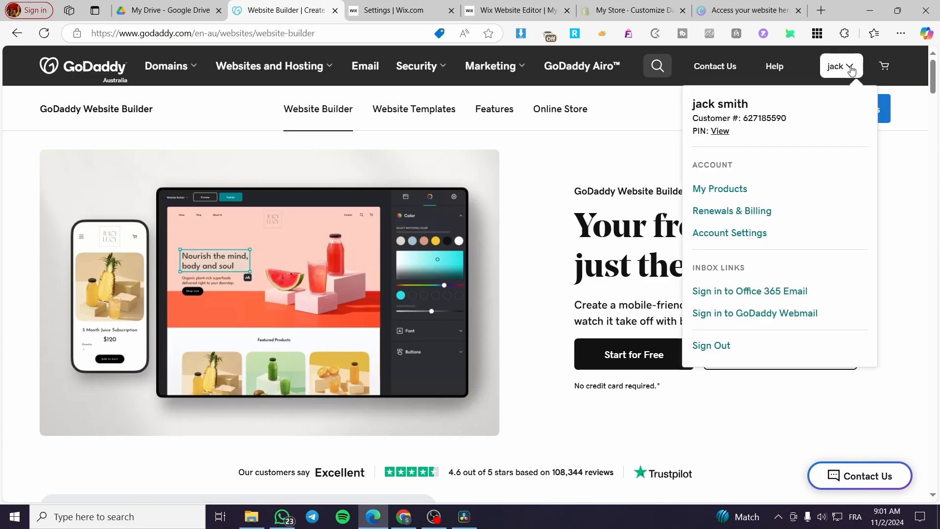
click(708, 198)
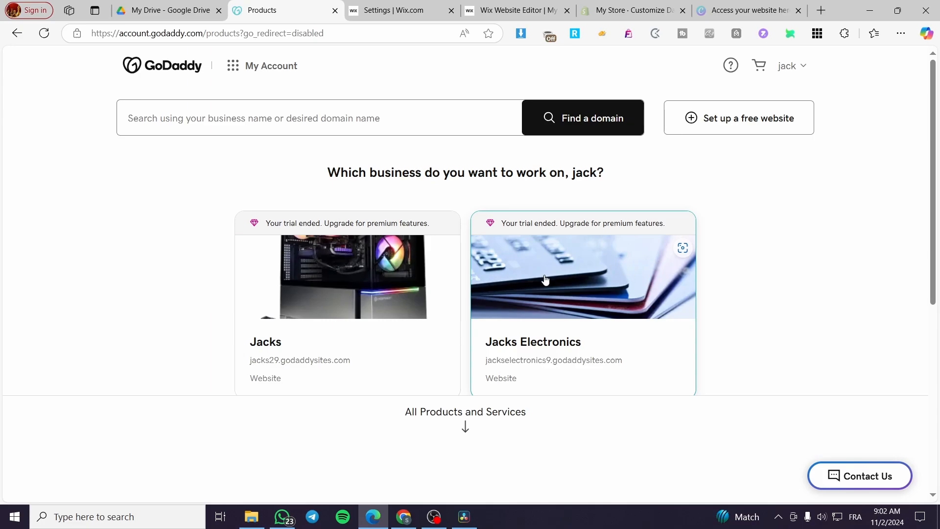
scroll(544, 281, down, 4)
scroll(449, 277, up, 2)
scroll(450, 277, up, 2)
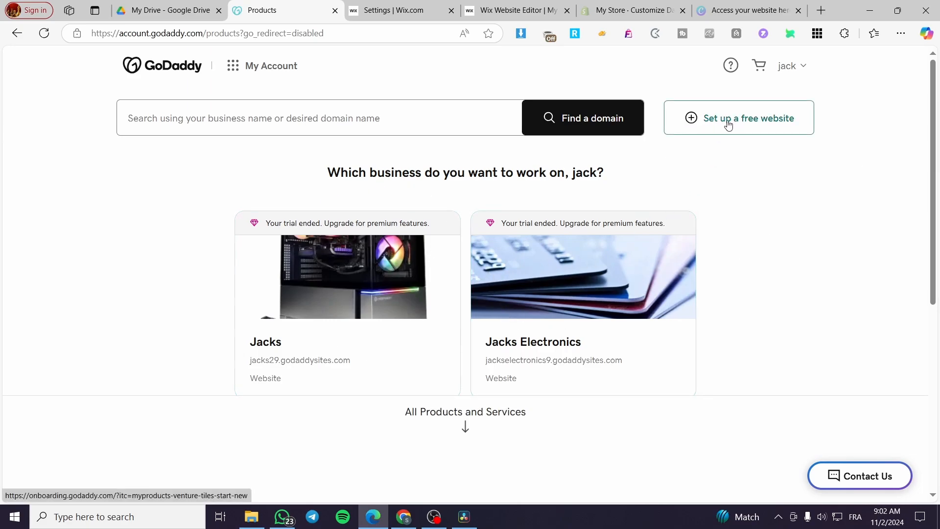
click(771, 130)
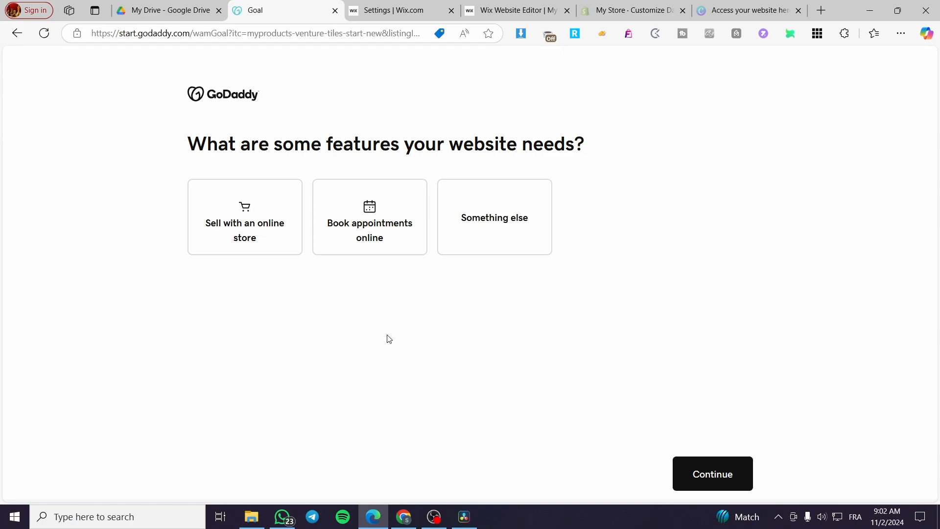
- Choose online appointment booking as the website's feature and Restaurant as its business category
click(361, 239)
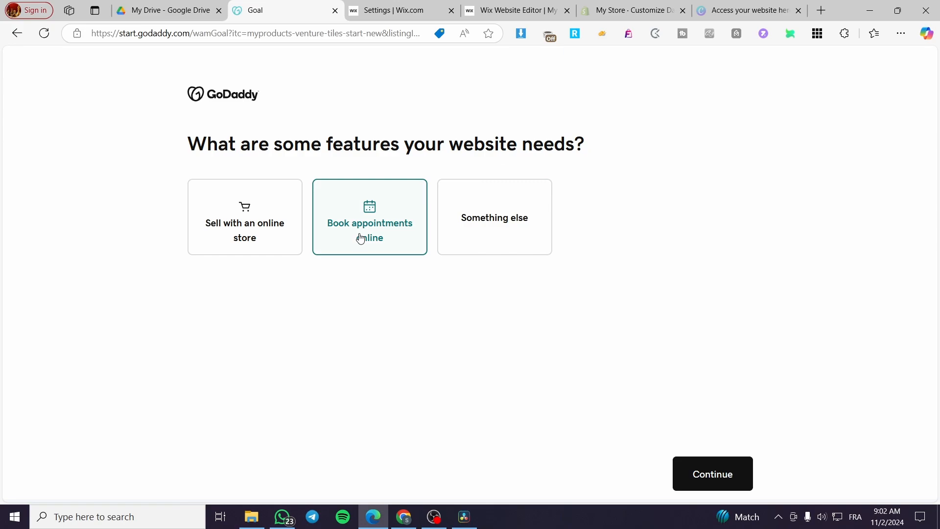
click(706, 478)
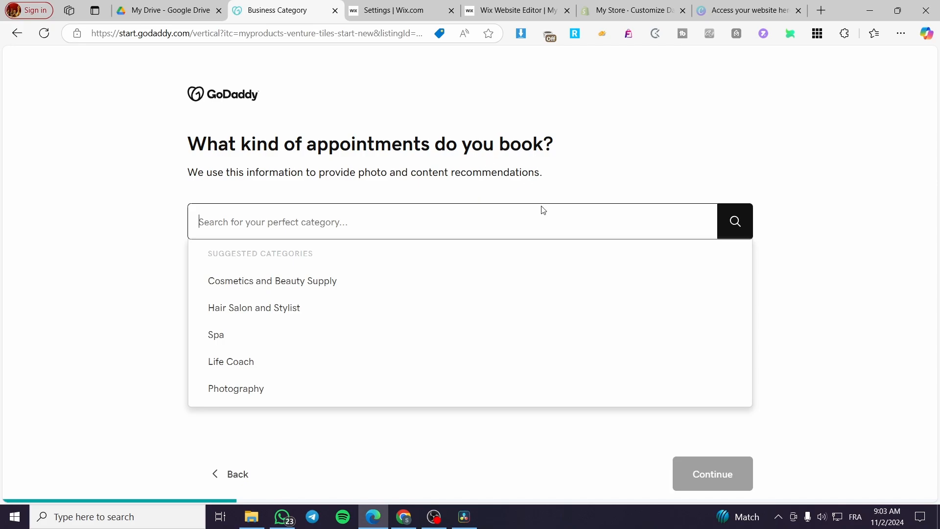
text(Re)
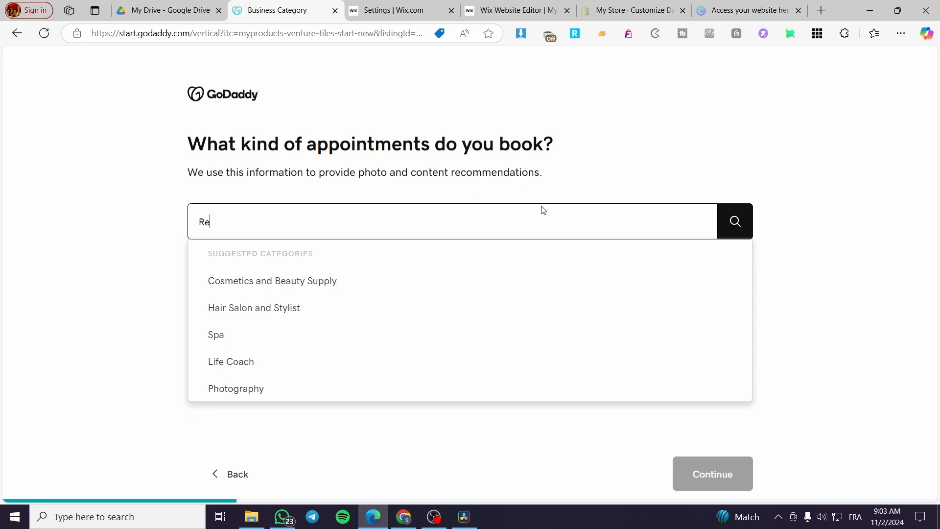
text(st)
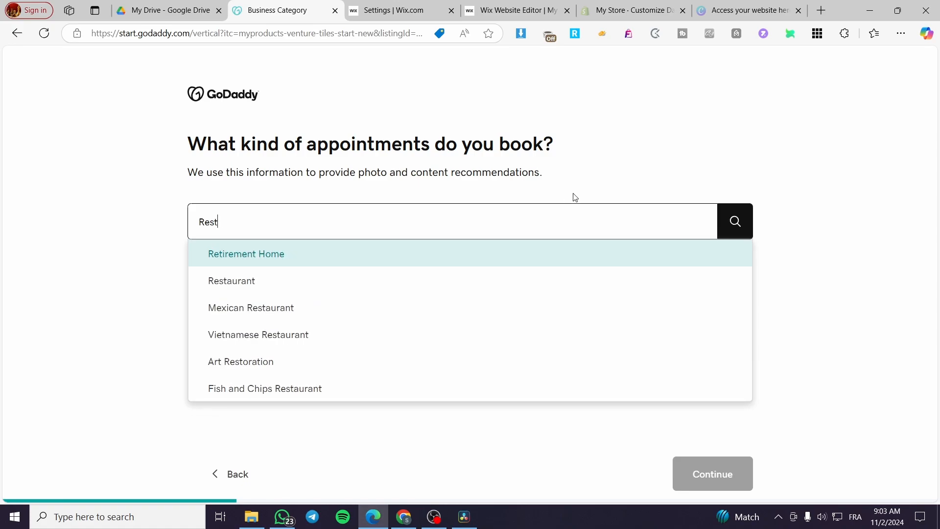
click(362, 279)
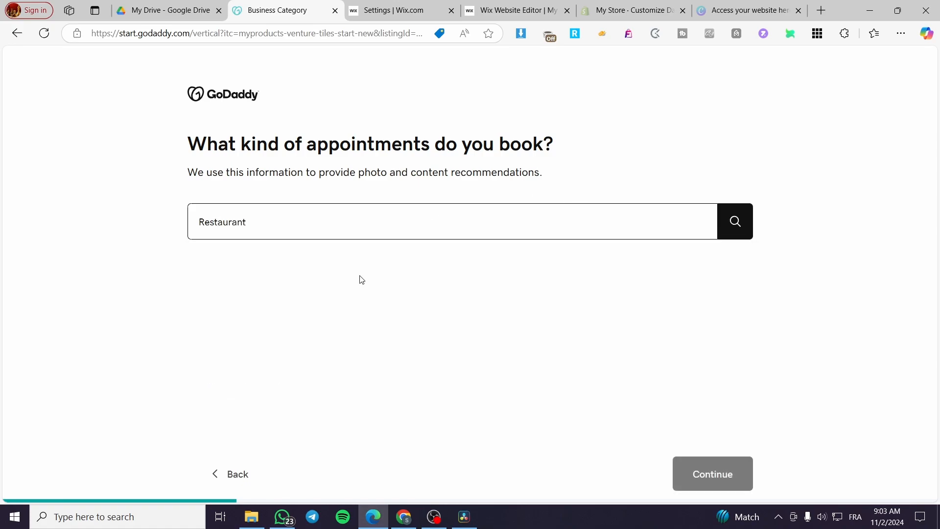
click(436, 217)
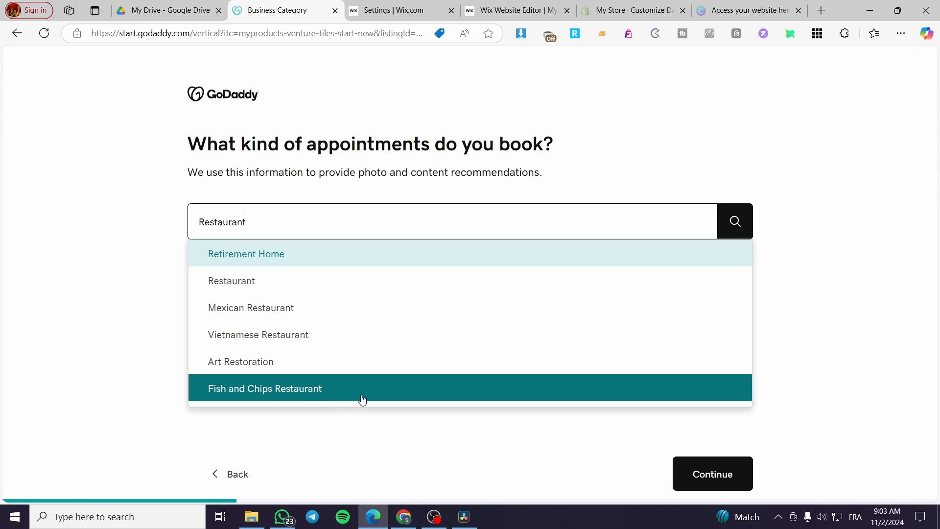
click(321, 285)
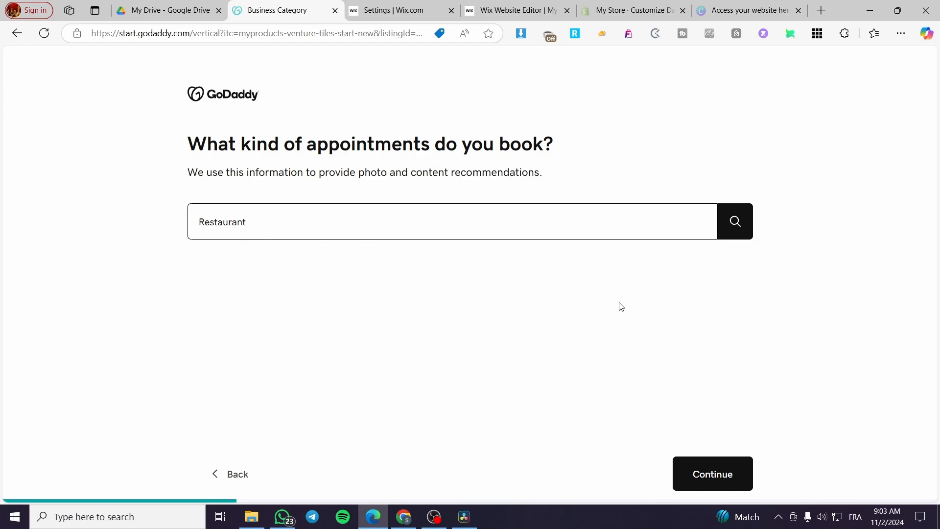
click(712, 474)
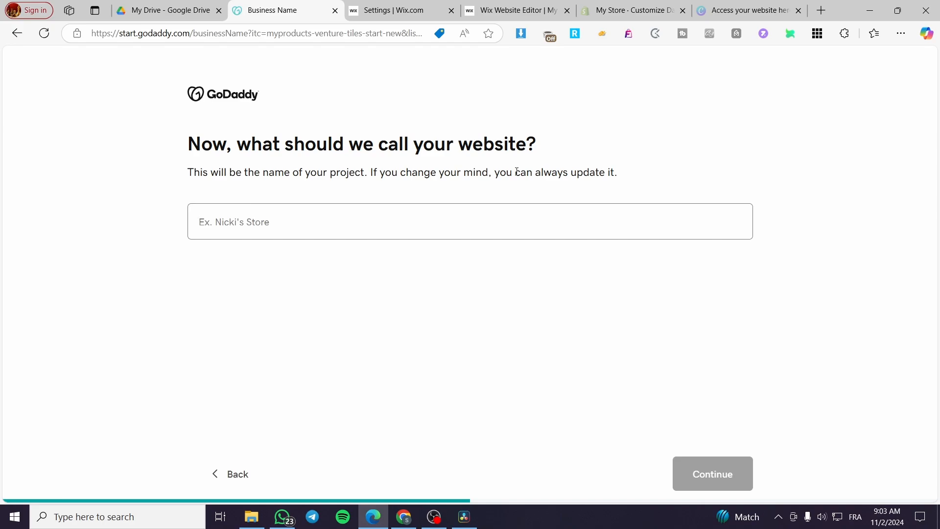
- Name the website "Jack is the Chef" and skip the business description
text(J)
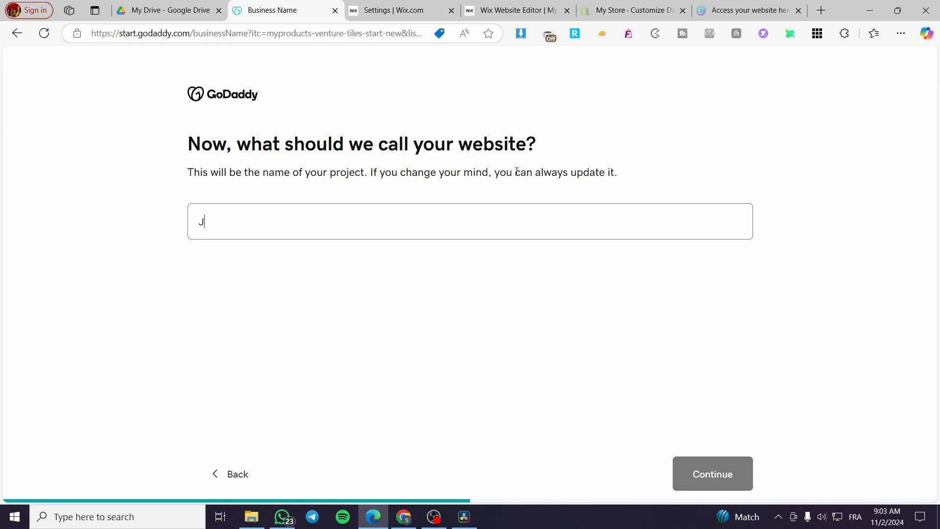
text(ack )
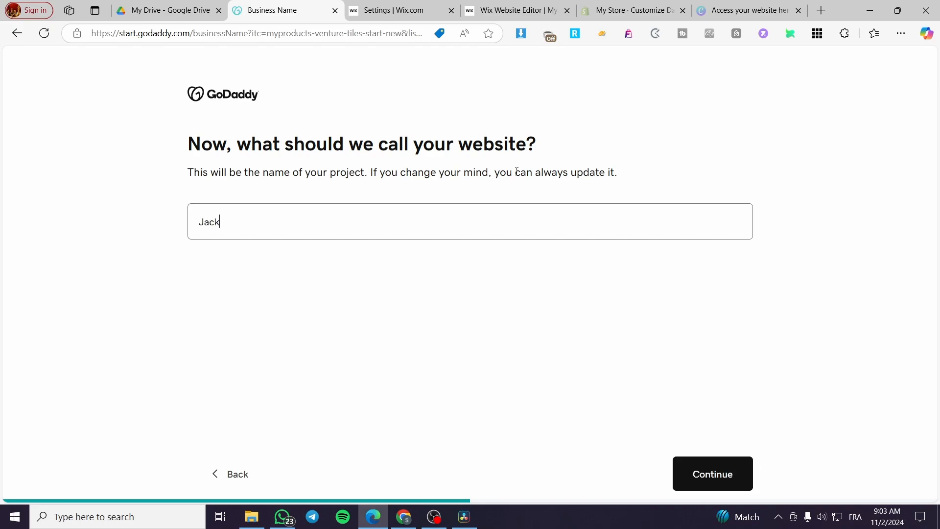
text(is teh Chef)
double_click(242, 222)
text(the)
click(699, 463)
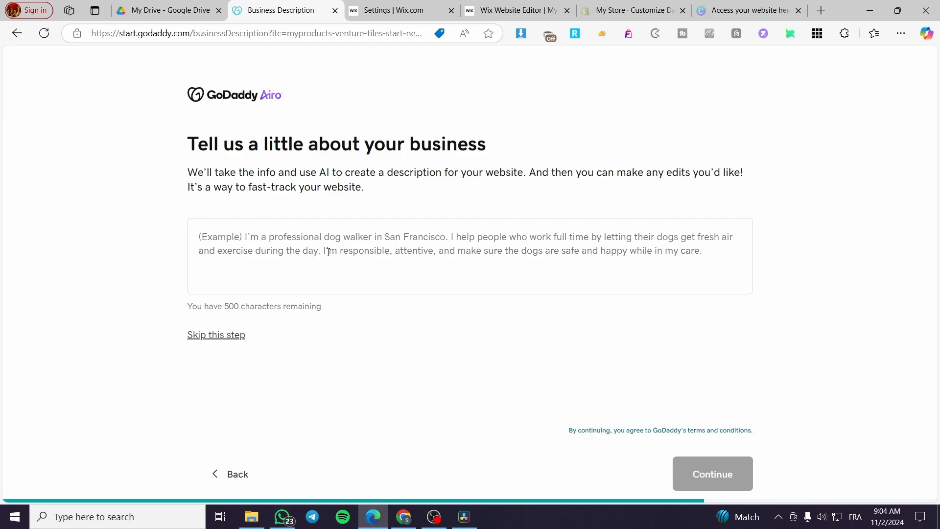
click(205, 337)
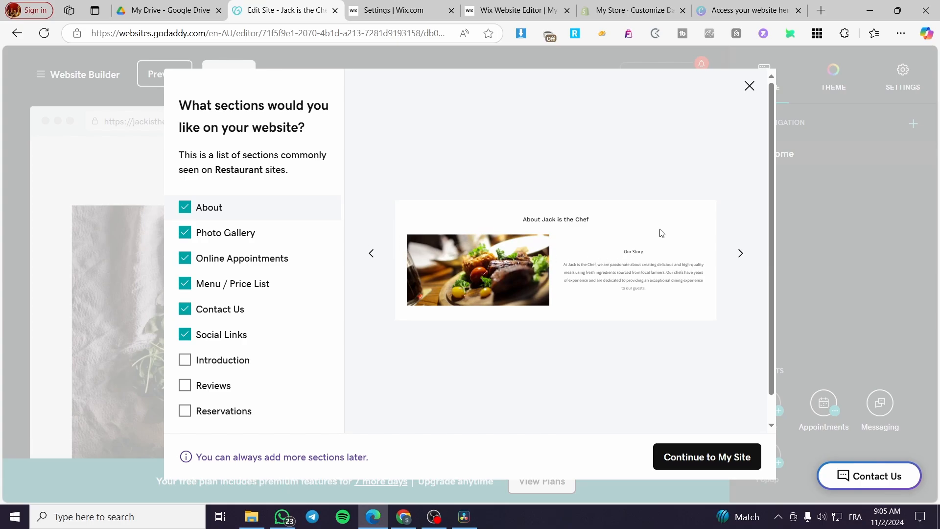
- Preview the preselected About, Photo Gallery, Online Appointments, Menu / Price List, Contact Us and Social Links sections, keeping them all selected
click(739, 253)
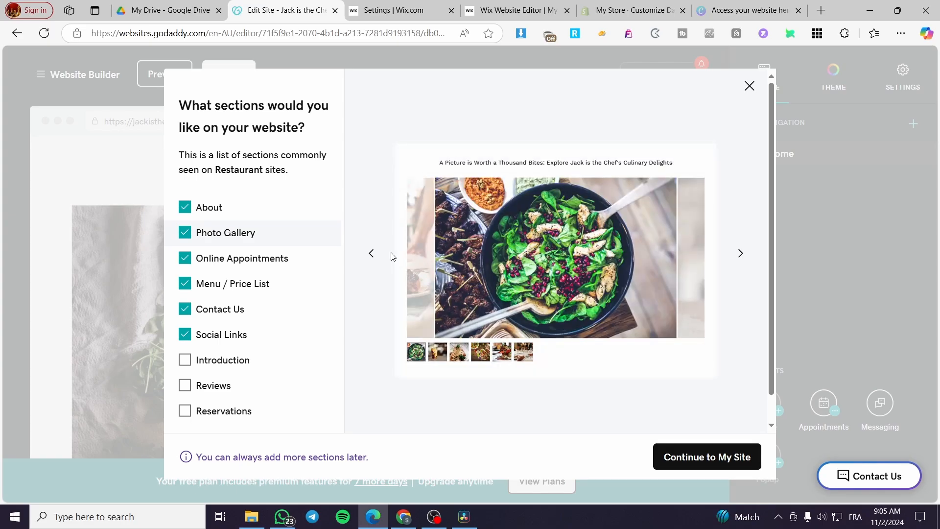
click(372, 253)
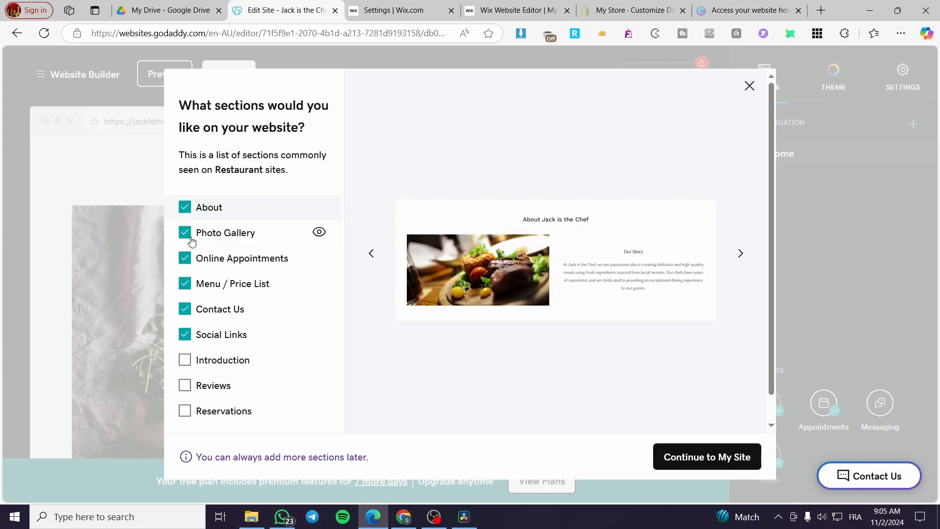
scroll(208, 240, down, 1)
click(220, 204)
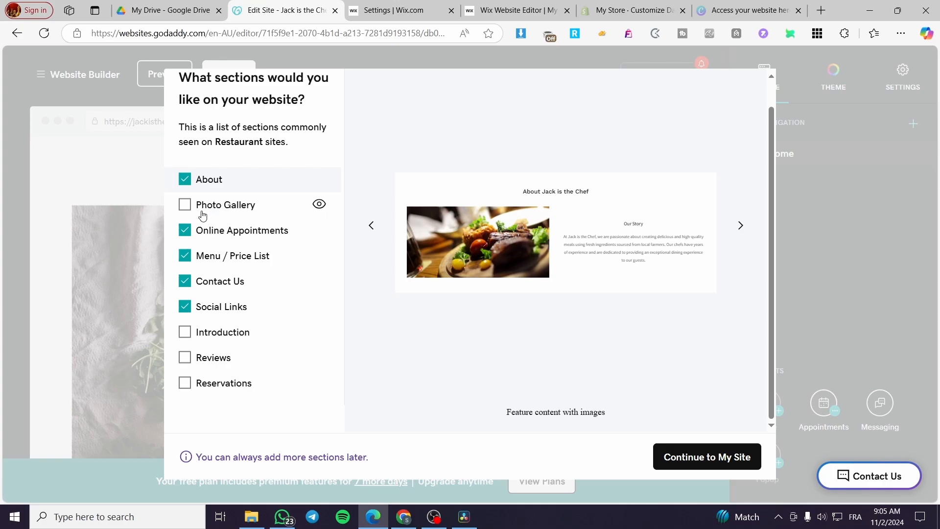
click(201, 215)
click(203, 237)
click(200, 237)
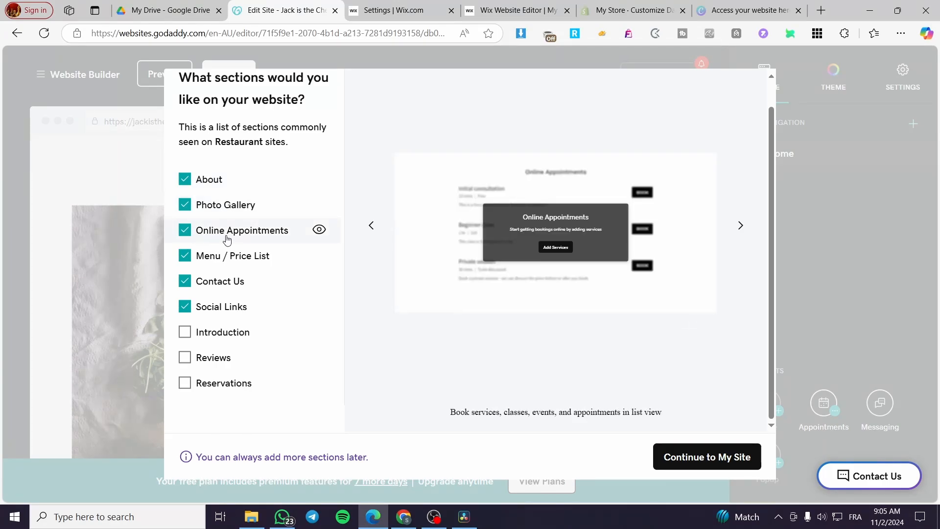
click(222, 260)
click(221, 260)
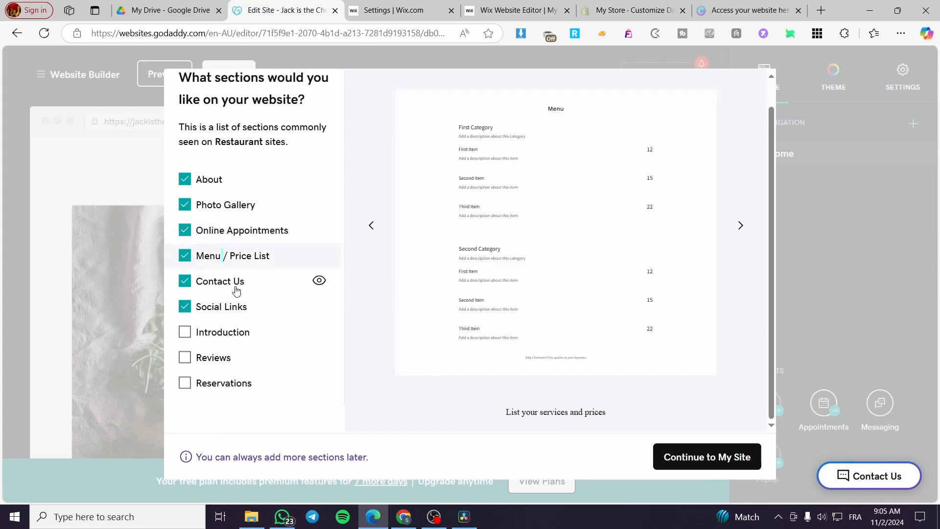
click(213, 289)
click(213, 289)
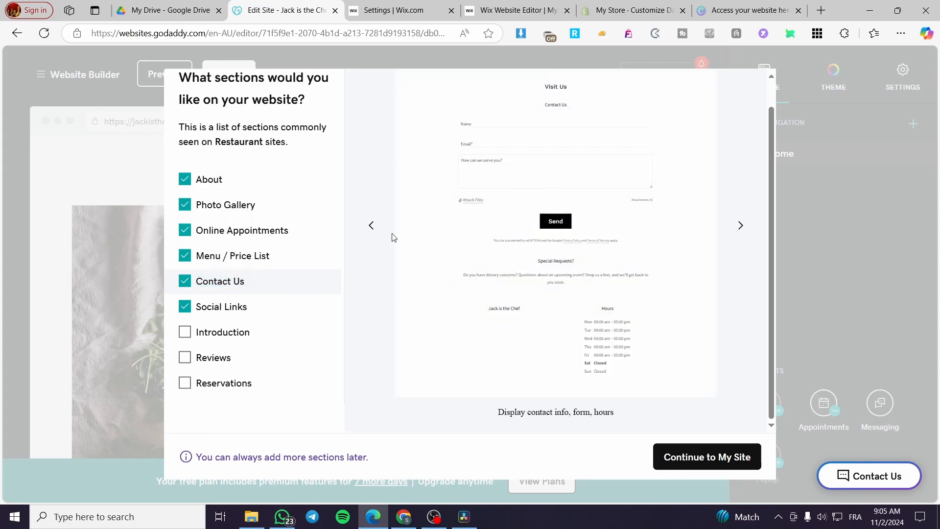
click(219, 306)
click(221, 316)
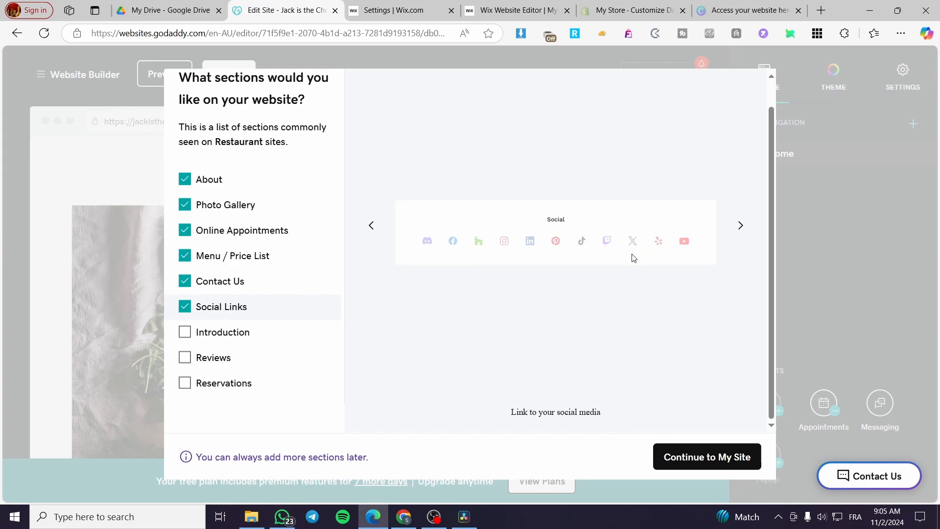
- Add the Reservations and Reviews sections to the website and continue to the site editor
click(191, 385)
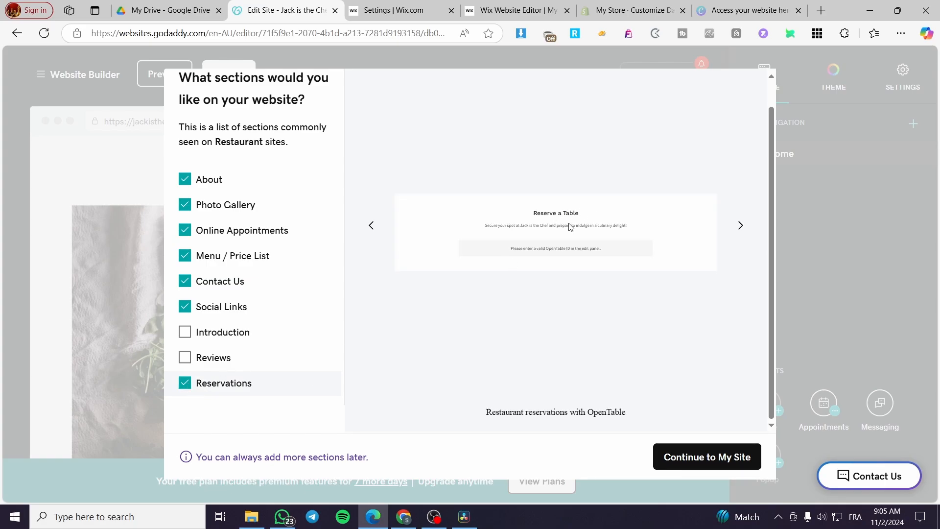
click(217, 363)
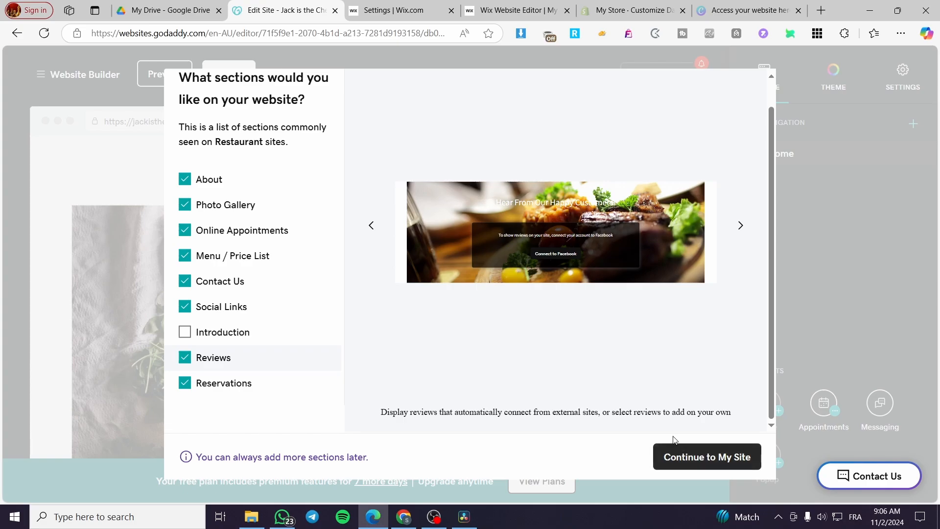
scroll(662, 416, up, 1)
right_click(713, 443)
click(706, 463)
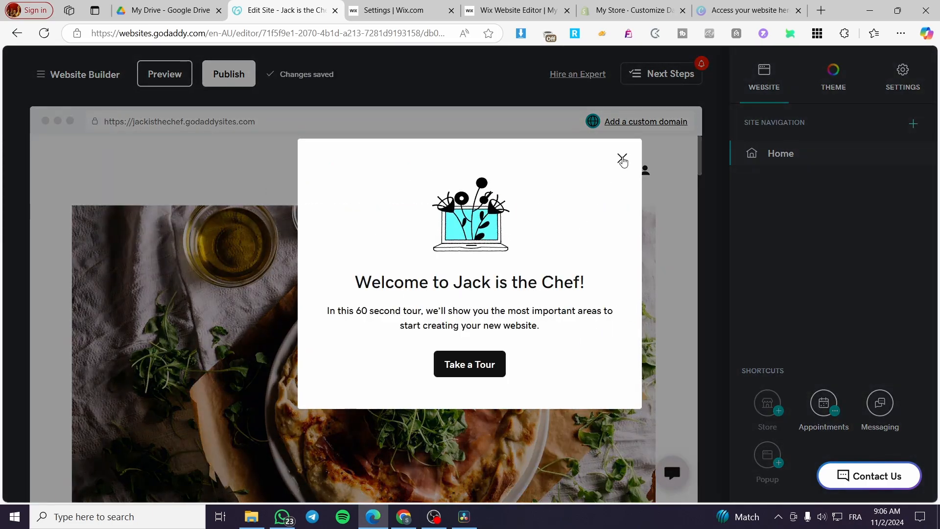
- Dismiss the welcome tour and the tip about suggested next steps
click(622, 160)
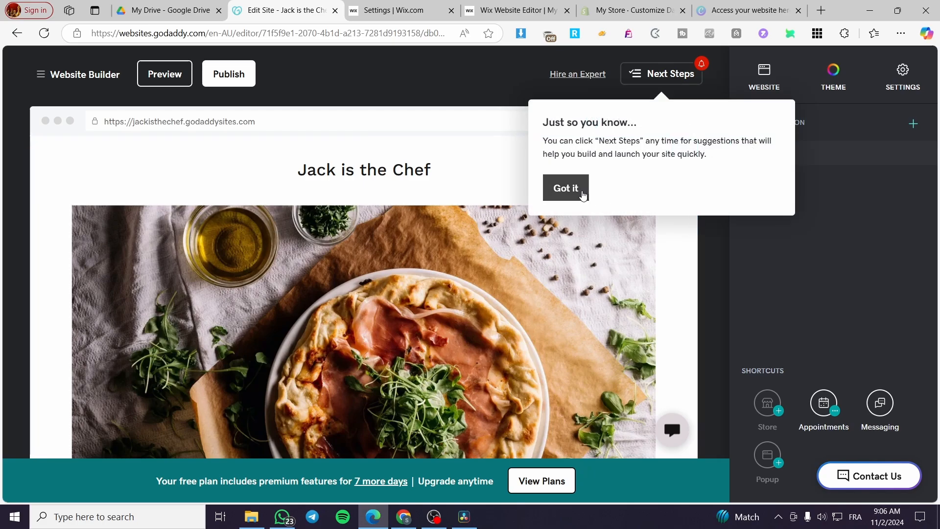
click(583, 195)
- Look through the generated home page, from the header image and reservation button to the About section
scroll(637, 191, down, 5)
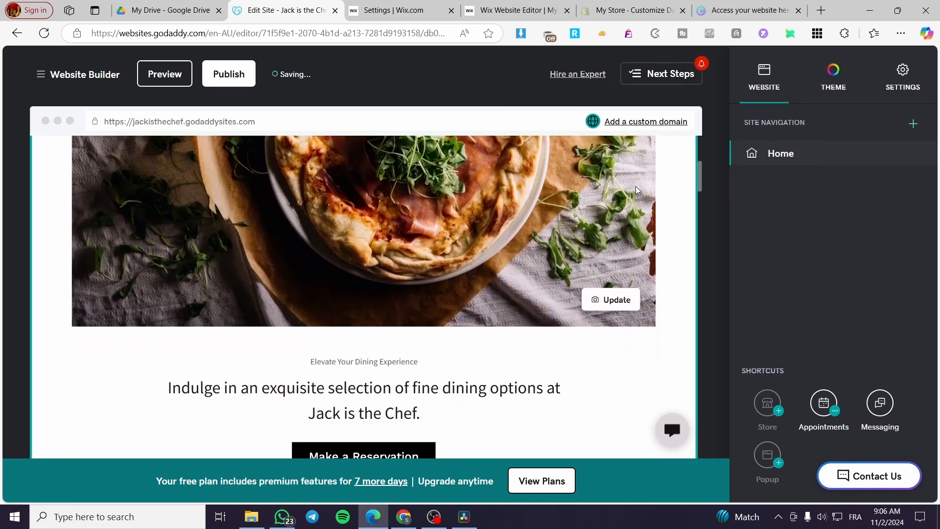
scroll(637, 191, down, 2)
scroll(587, 230, up, 7)
scroll(571, 246, down, 2)
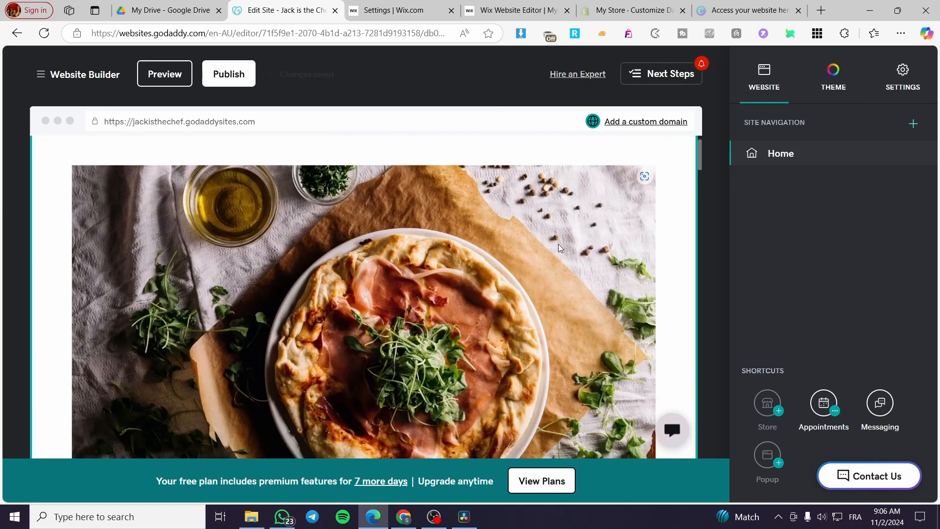
scroll(322, 259, down, 7)
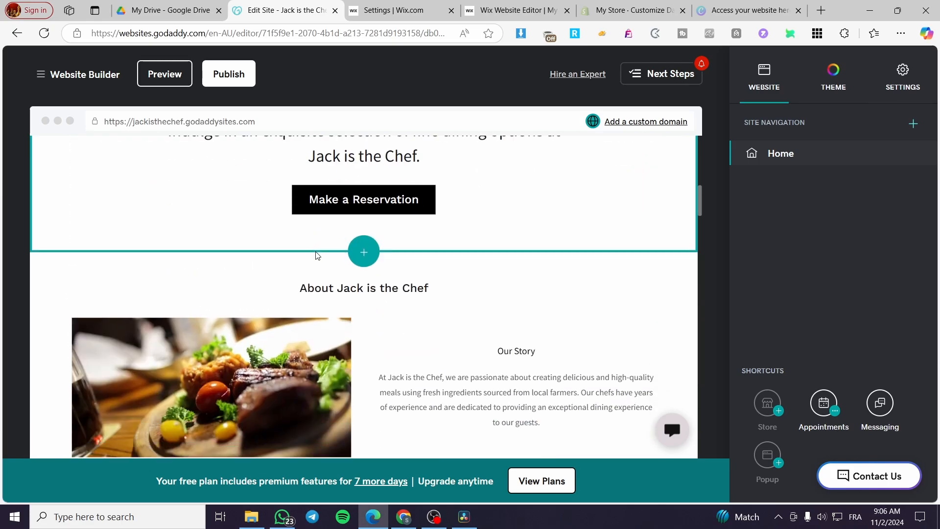
scroll(311, 239, up, 3)
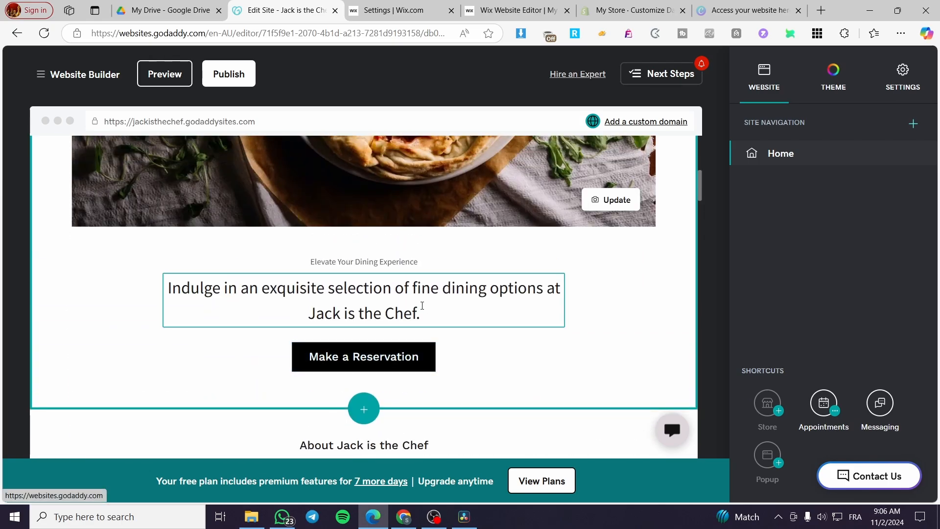
scroll(212, 329, down, 3)
scroll(255, 329, down, 2)
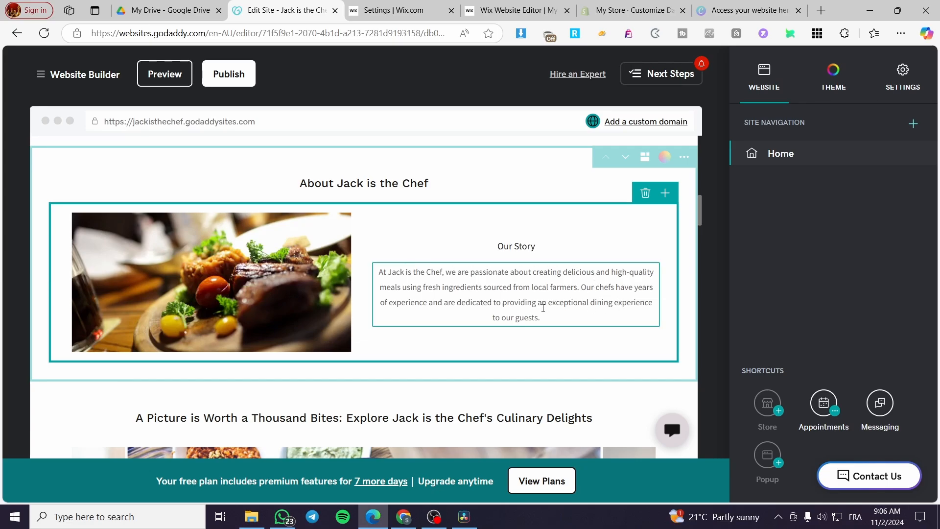
- Look through the pictures in the home page's photo gallery, advancing the slideshow one image at a time
scroll(545, 310, down, 4)
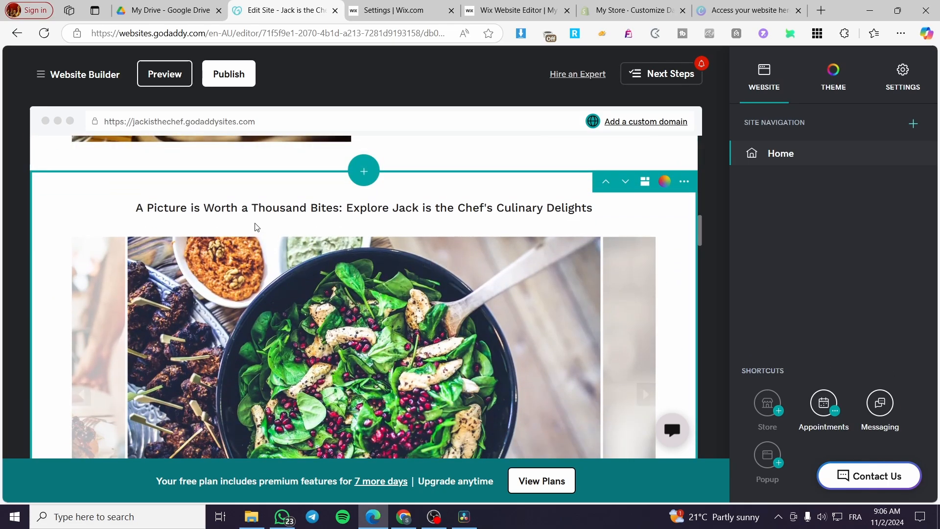
scroll(255, 227, down, 1)
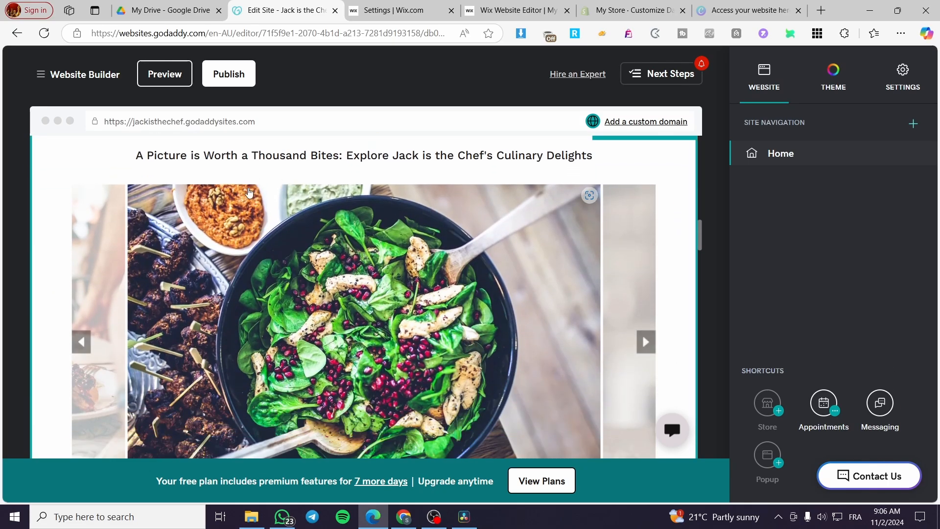
scroll(539, 232, down, 1)
scroll(529, 231, up, 2)
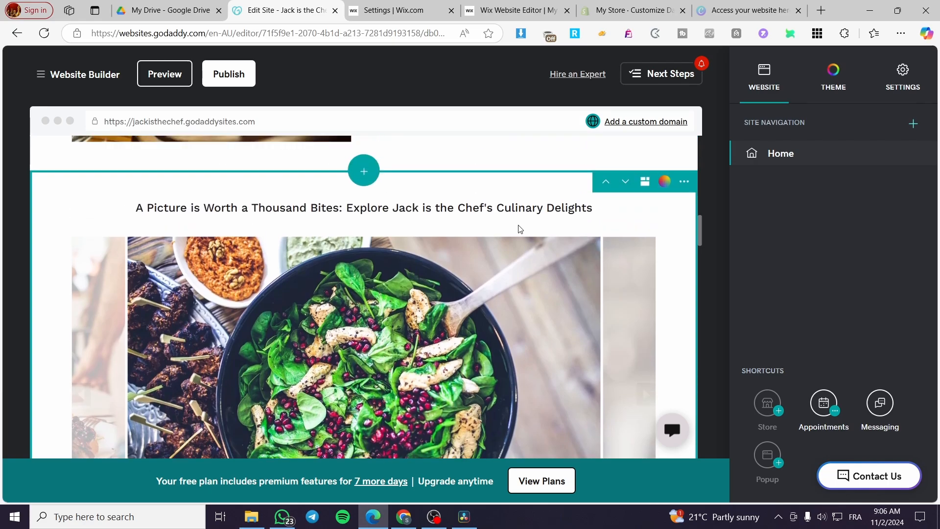
scroll(512, 229, down, 2)
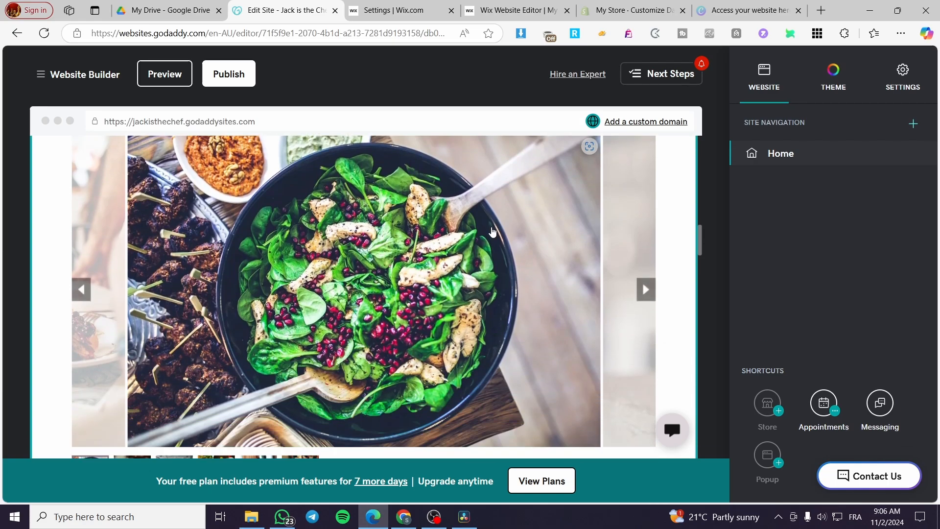
click(647, 290)
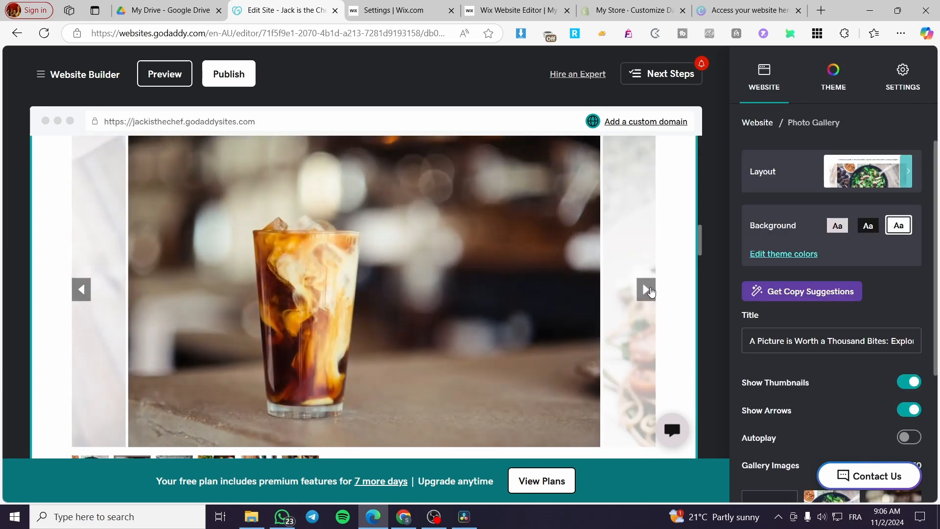
click(648, 290)
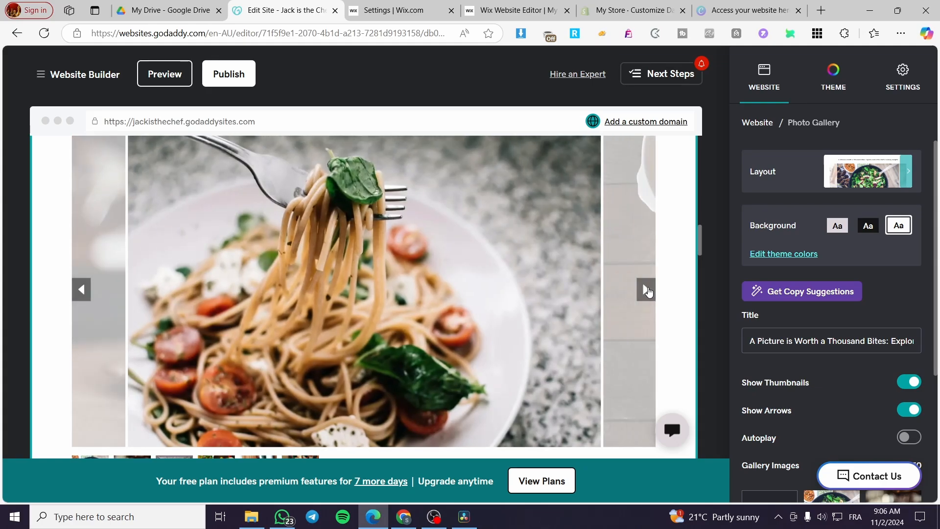
click(648, 291)
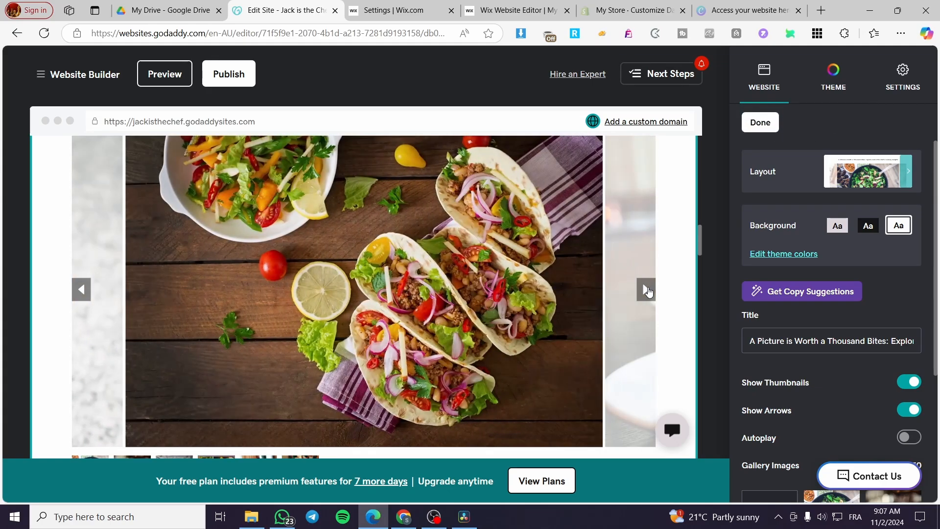
click(648, 291)
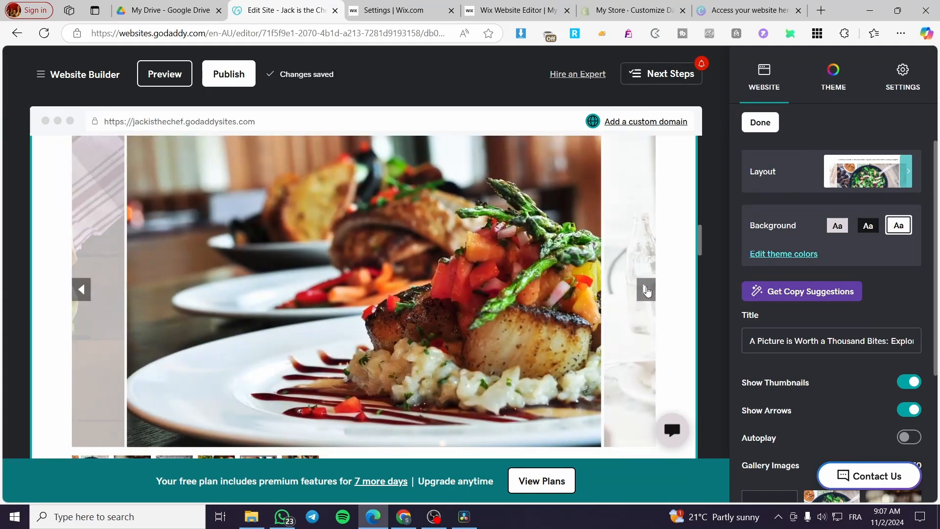
click(648, 290)
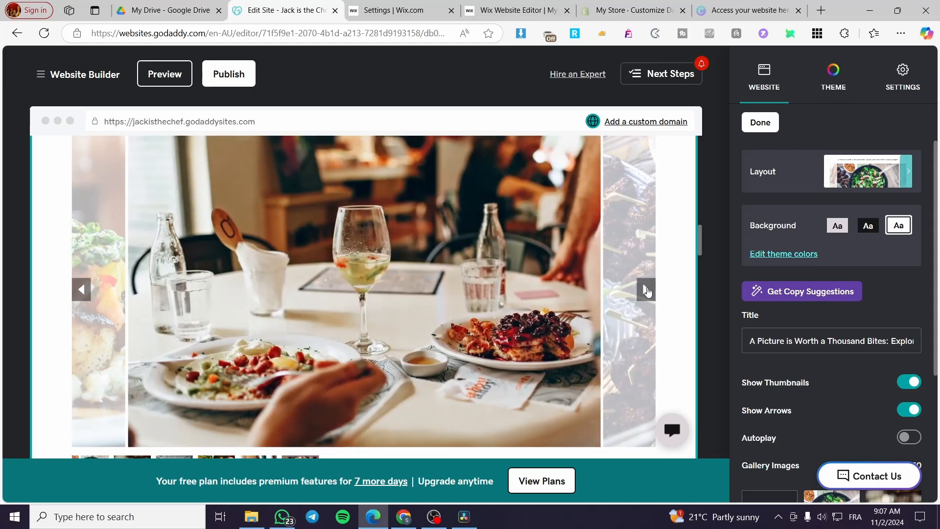
click(647, 291)
click(648, 291)
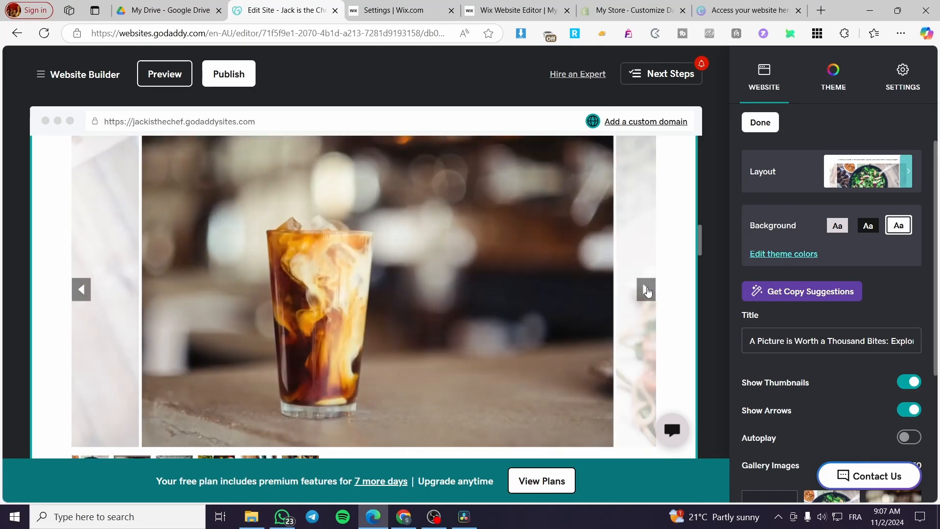
click(647, 290)
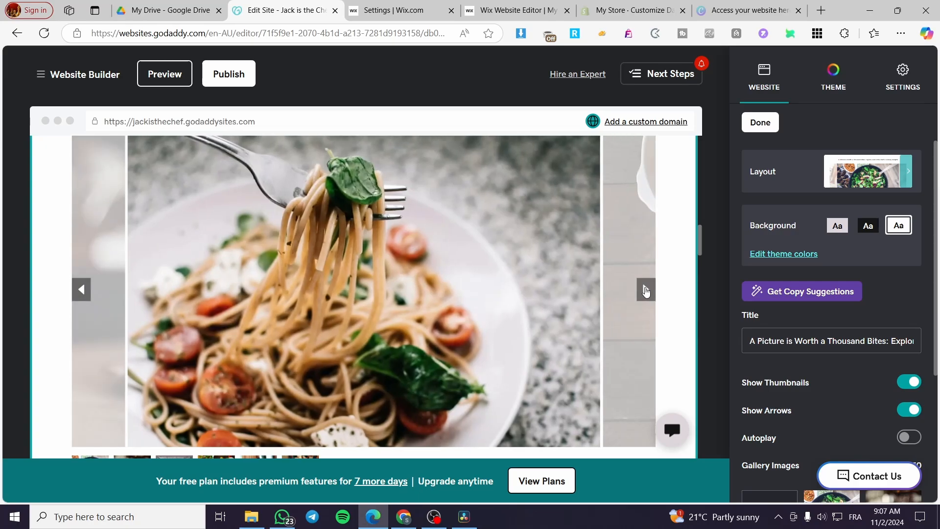
click(644, 290)
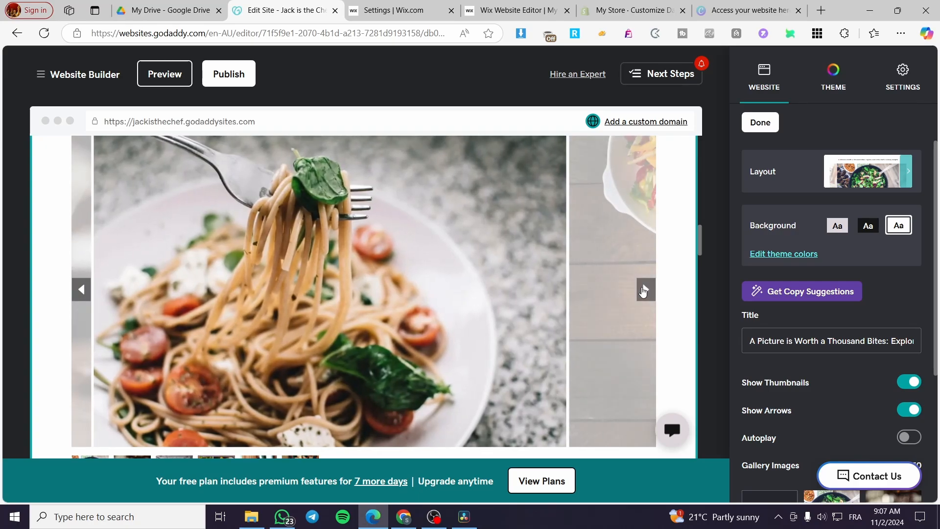
click(645, 290)
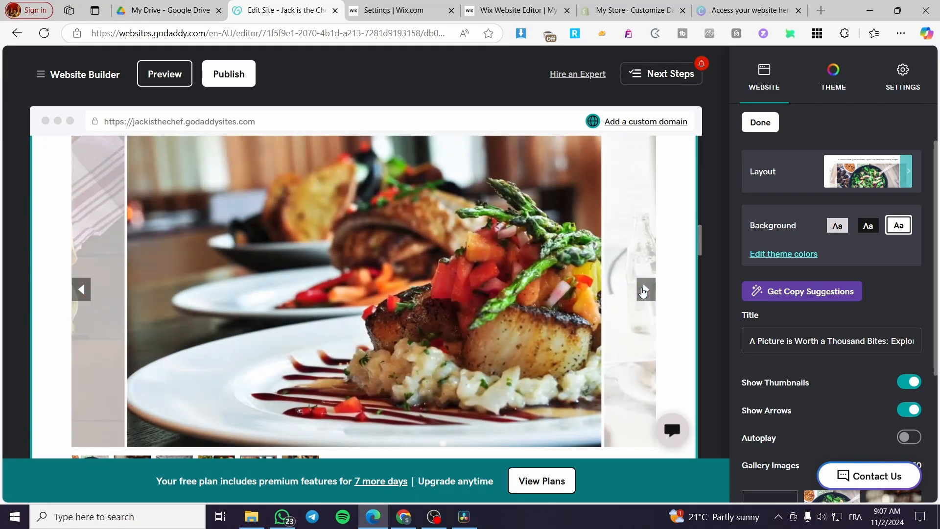
- Open the form for adding a service to the Online Appointments section
scroll(557, 294, down, 6)
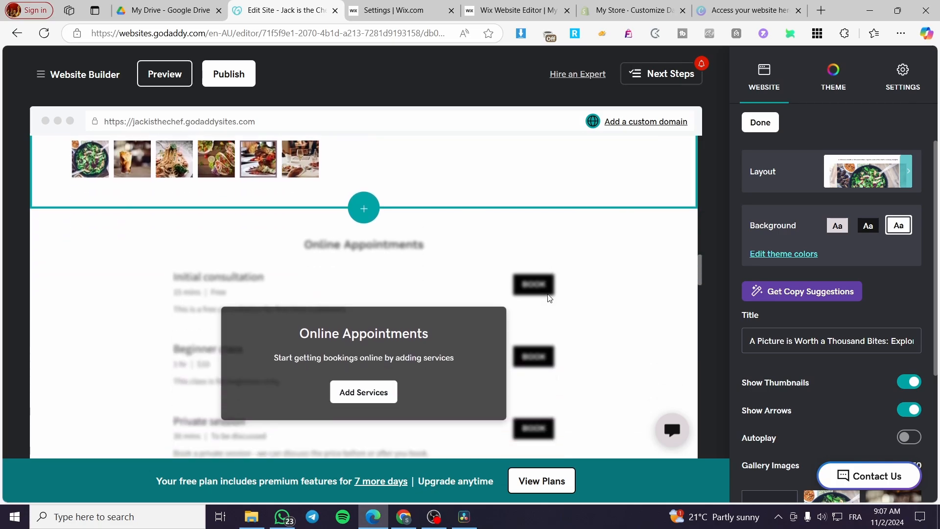
scroll(548, 296, down, 2)
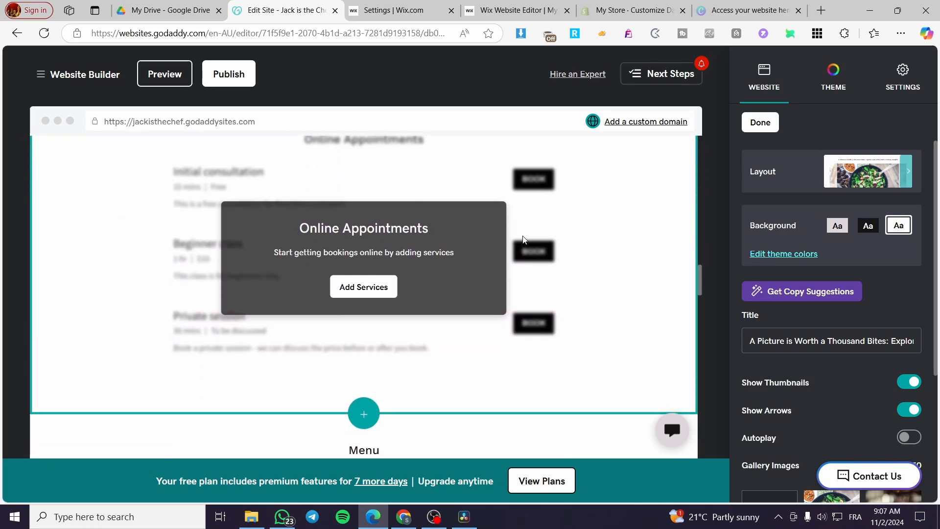
scroll(441, 243, down, 1)
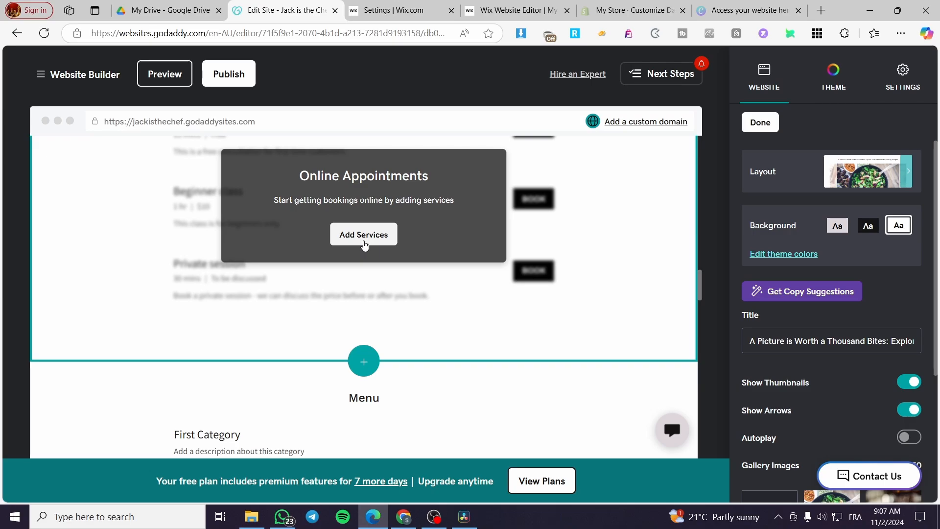
click(364, 235)
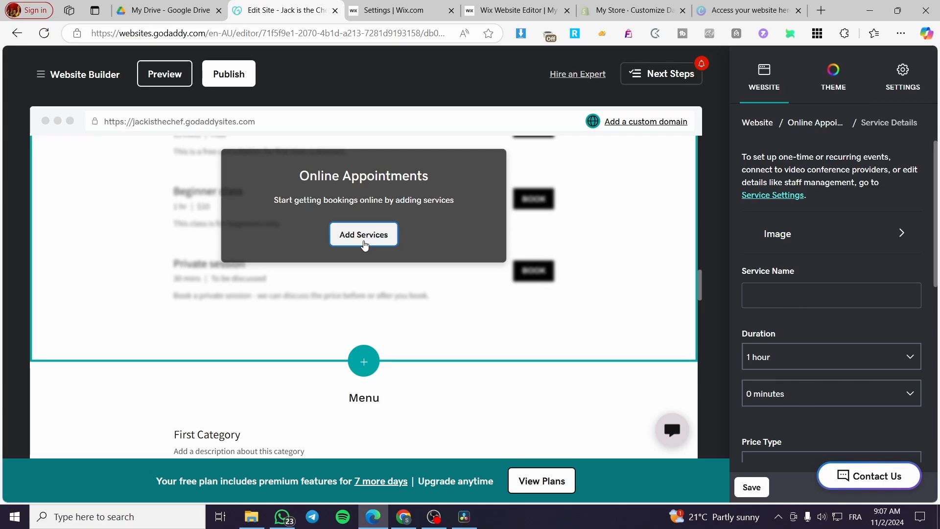
- Examine the service form's duration, price type, accepted payments, description and service location options without changing them
scroll(832, 336, down, 4)
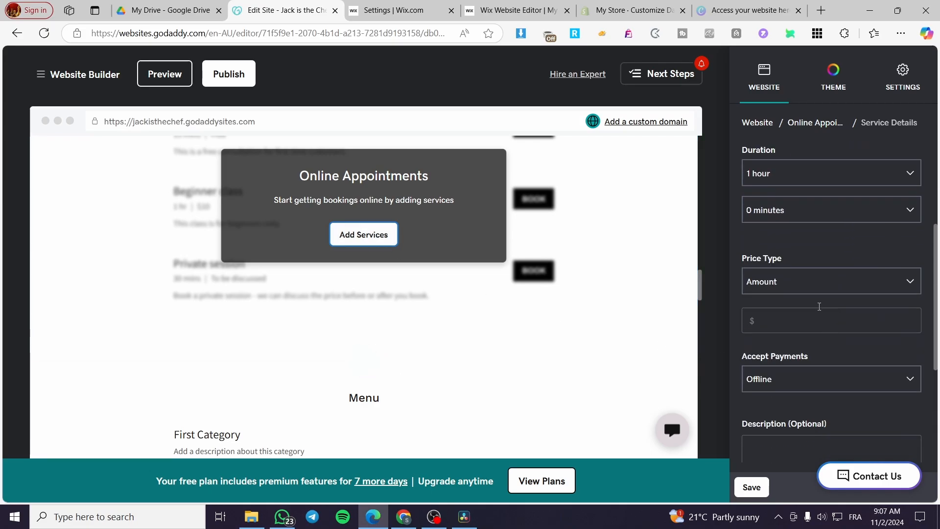
scroll(831, 288, down, 3)
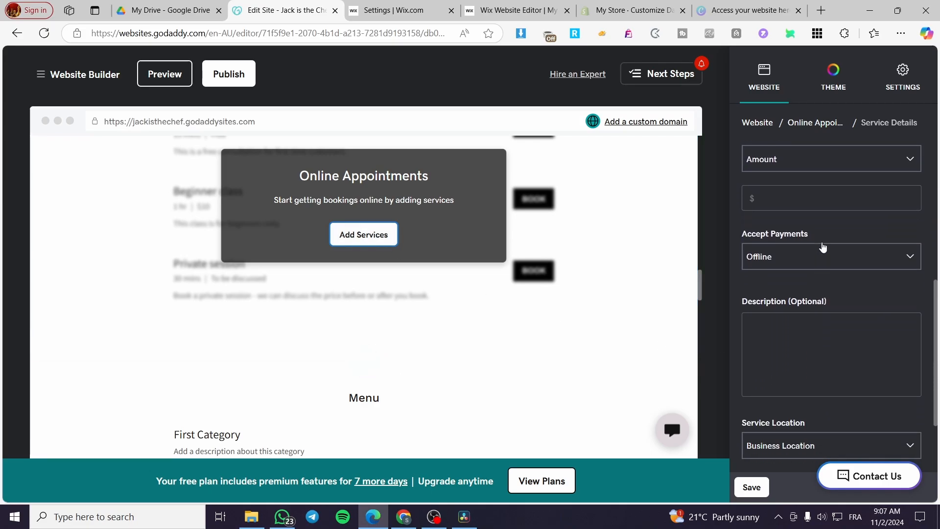
click(801, 260)
click(801, 260)
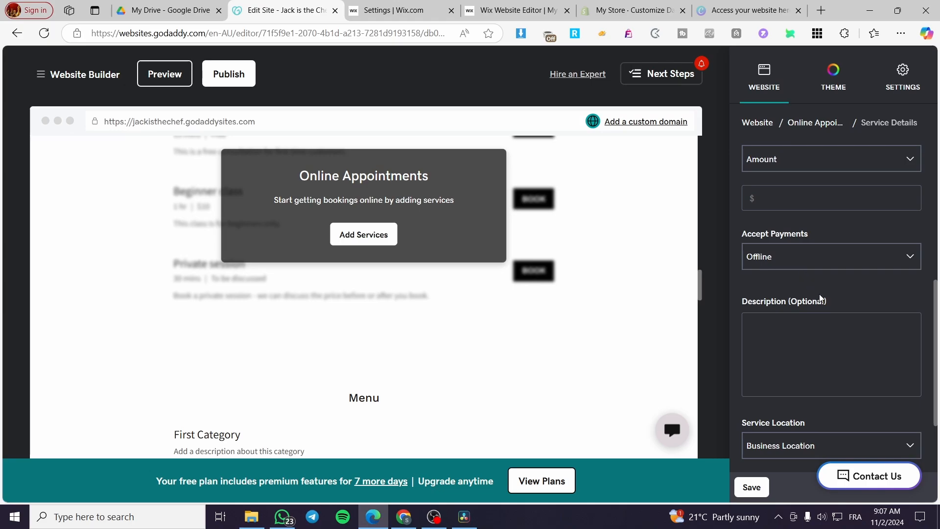
scroll(819, 297, down, 2)
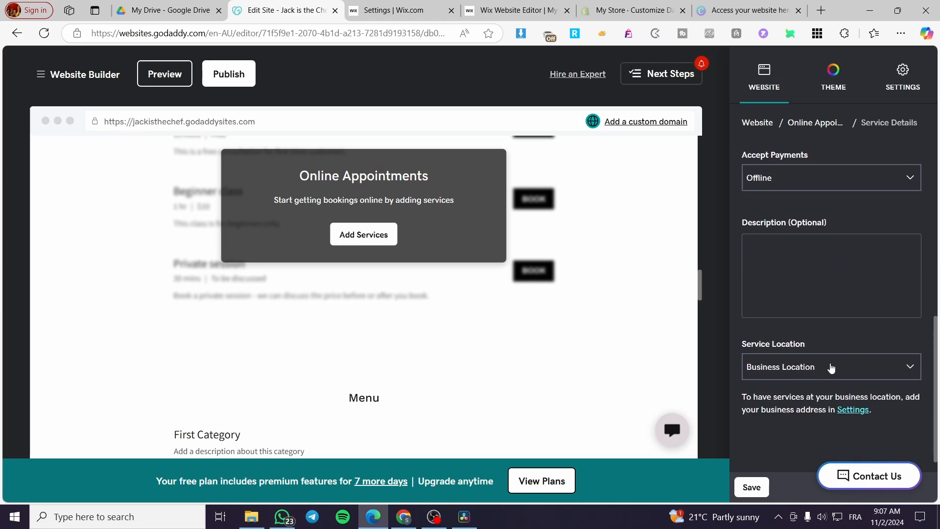
click(836, 371)
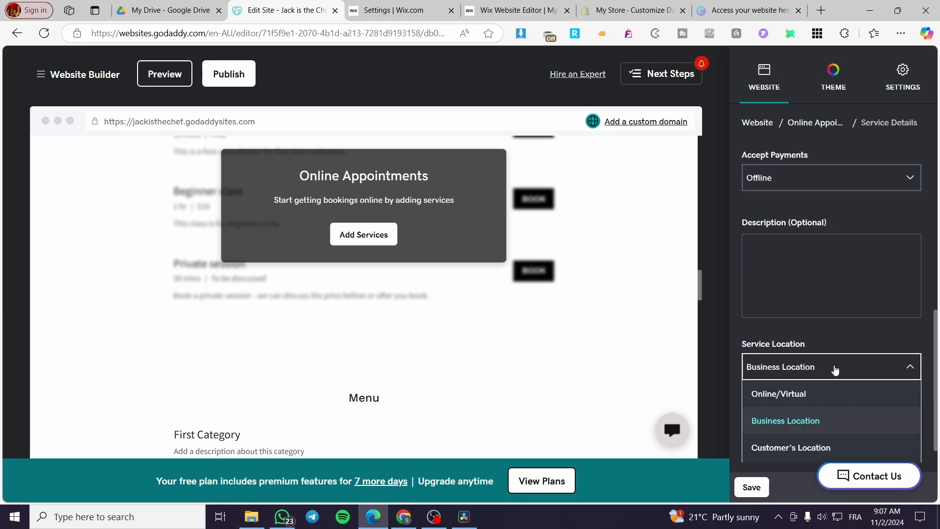
click(835, 370)
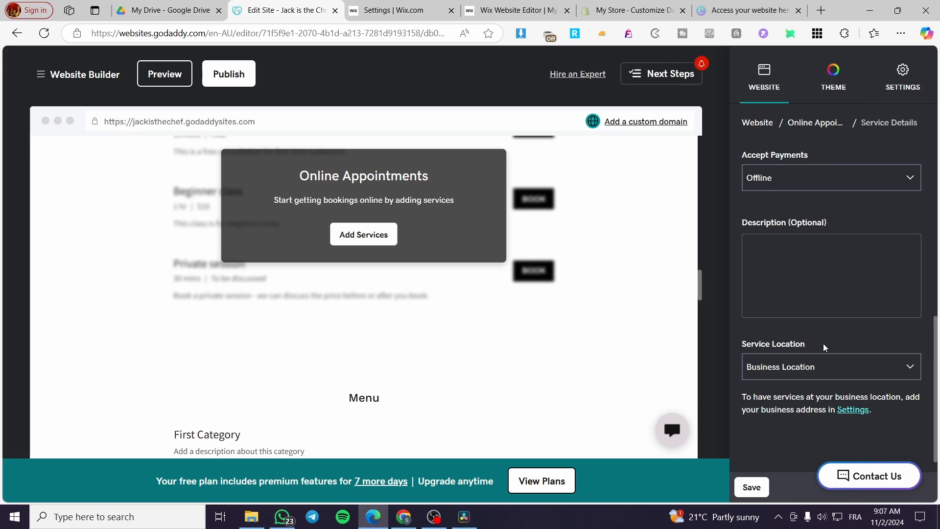
scroll(823, 347, up, 2)
- Check the Make a Reservation button below the home page's header image
scroll(451, 307, up, 3)
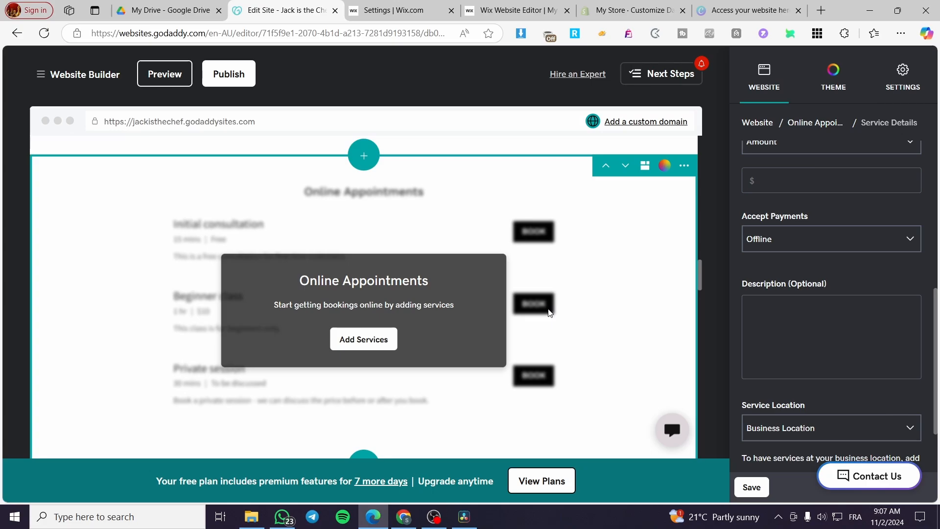
scroll(544, 310, up, 10)
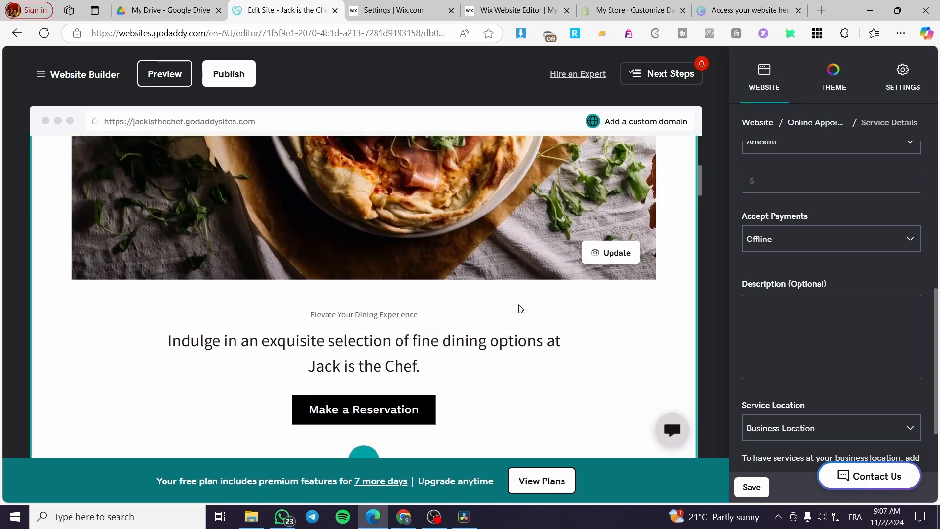
click(382, 412)
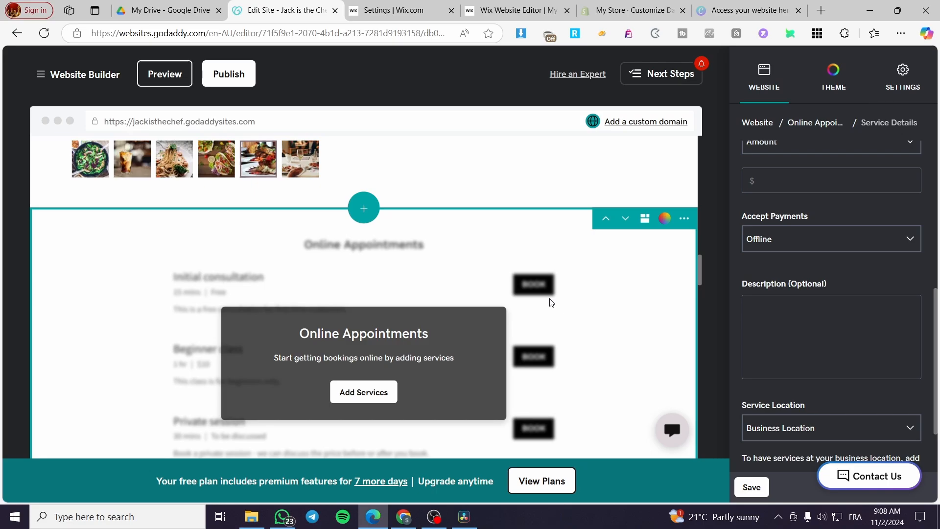
- Review the Online Appointments section and the Menu section's placeholder items and prices
scroll(551, 303, down, 2)
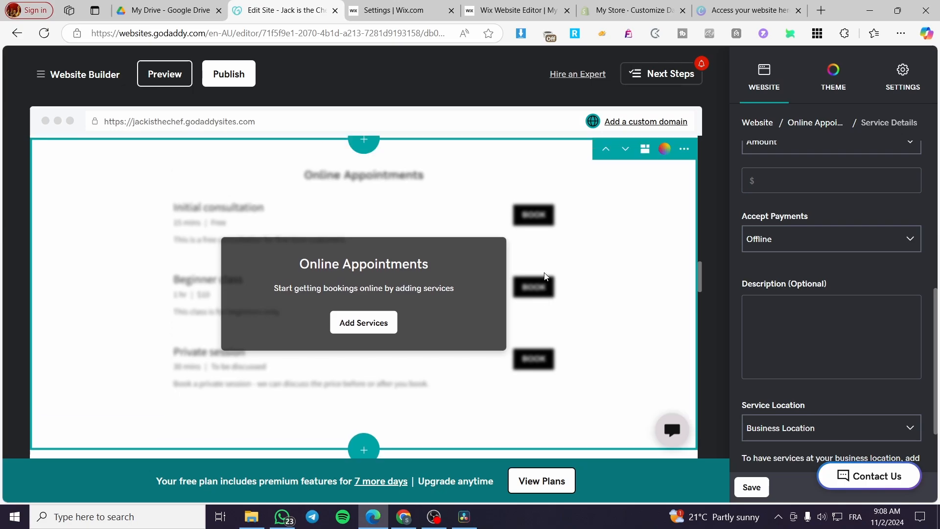
scroll(547, 277, up, 1)
scroll(547, 276, down, 4)
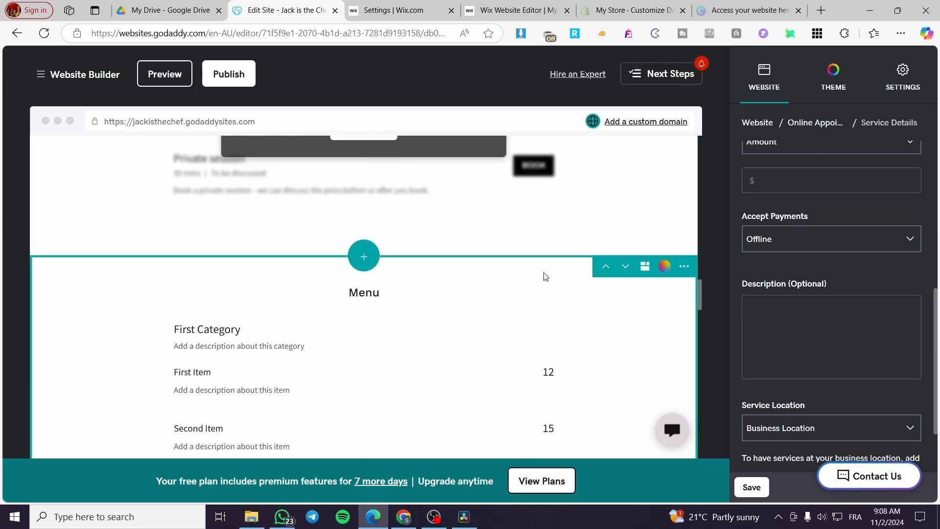
scroll(547, 277, down, 4)
click(544, 275)
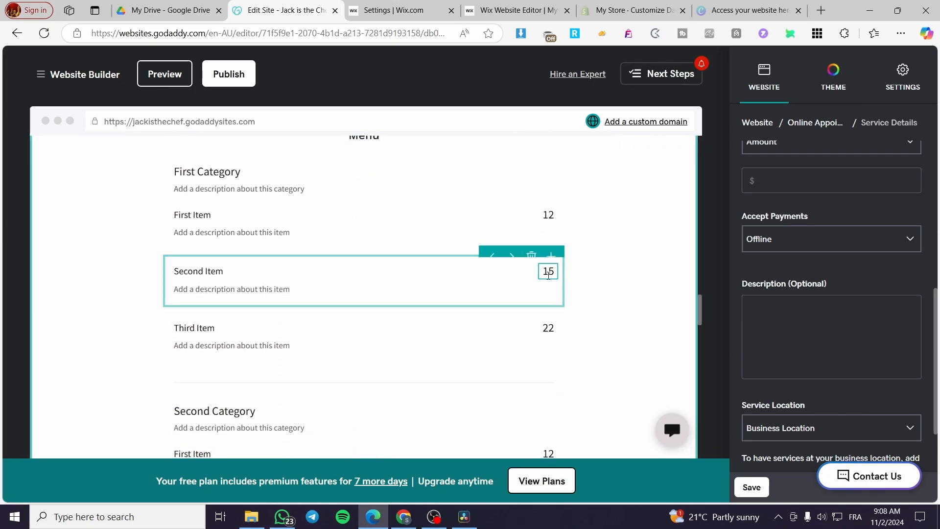
scroll(447, 279, up, 6)
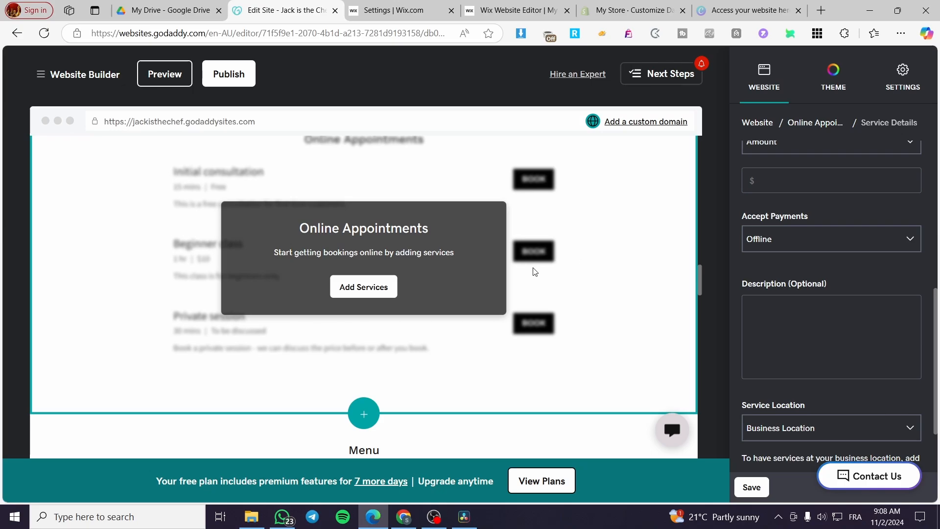
scroll(544, 276, up, 1)
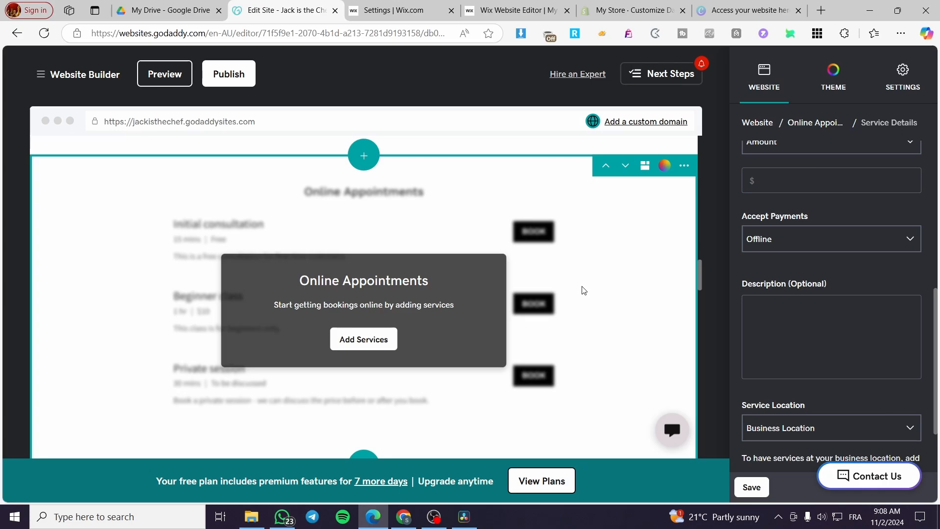
- Open the Menu section's first category for editing
scroll(583, 291, down, 5)
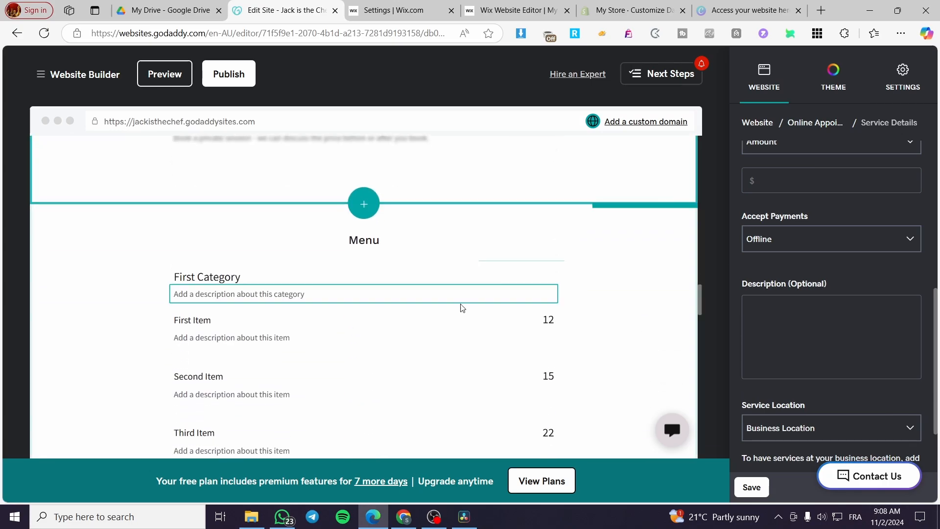
click(395, 295)
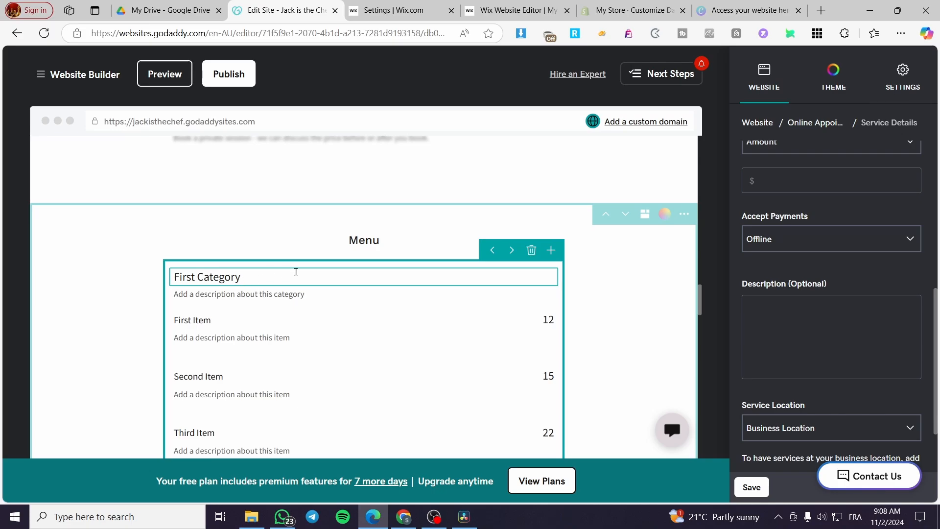
scroll(269, 271, down, 1)
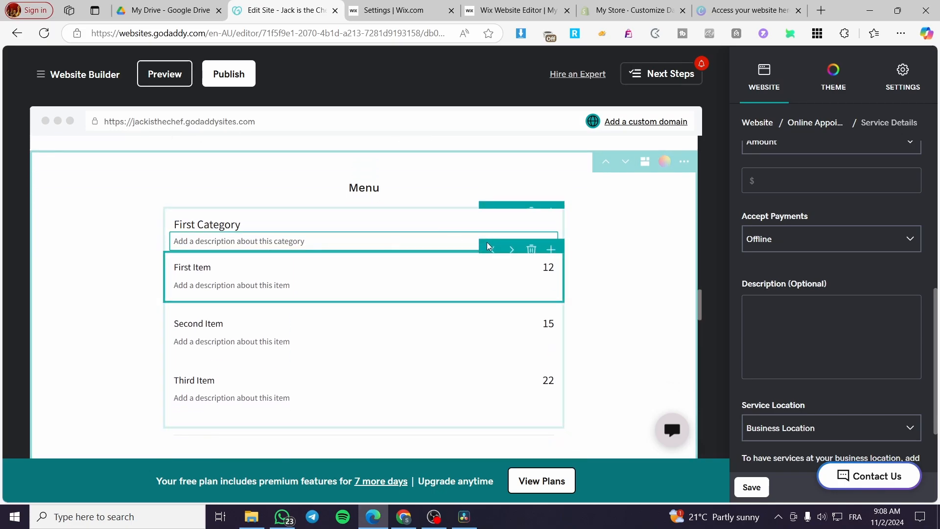
click(357, 225)
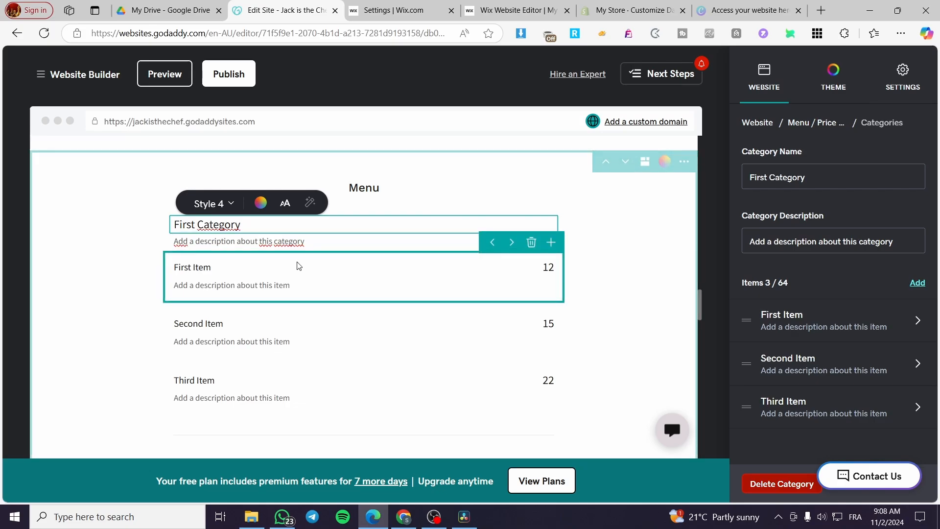
- Inspect the first menu item's price field and review the items in both Menu categories
click(545, 267)
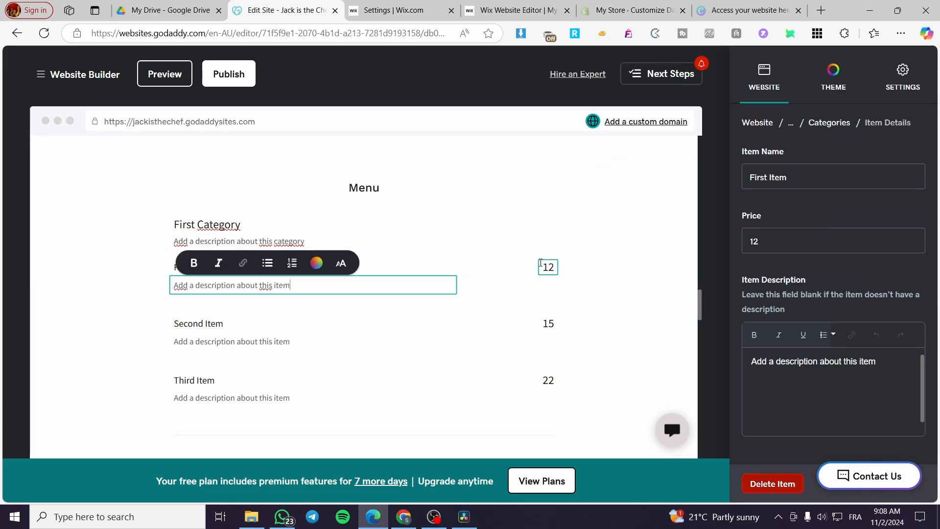
click(593, 272)
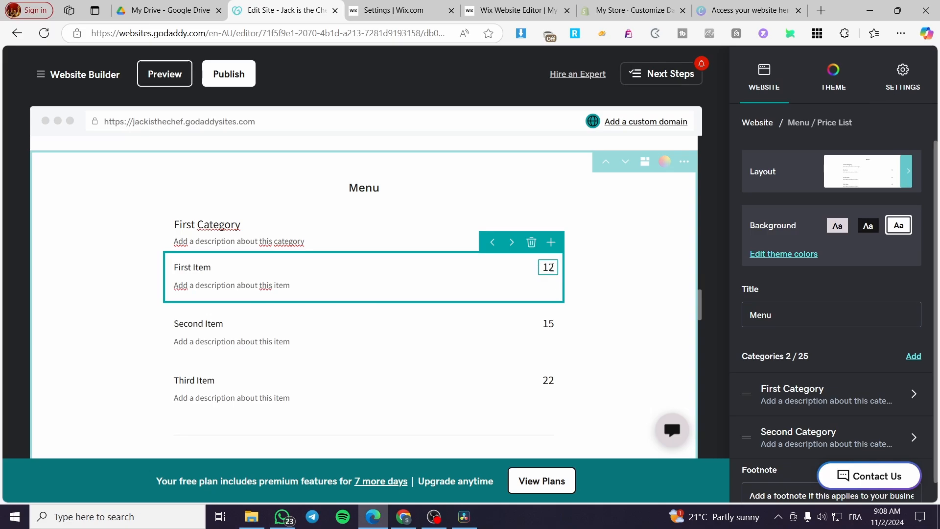
scroll(550, 323, down, 3)
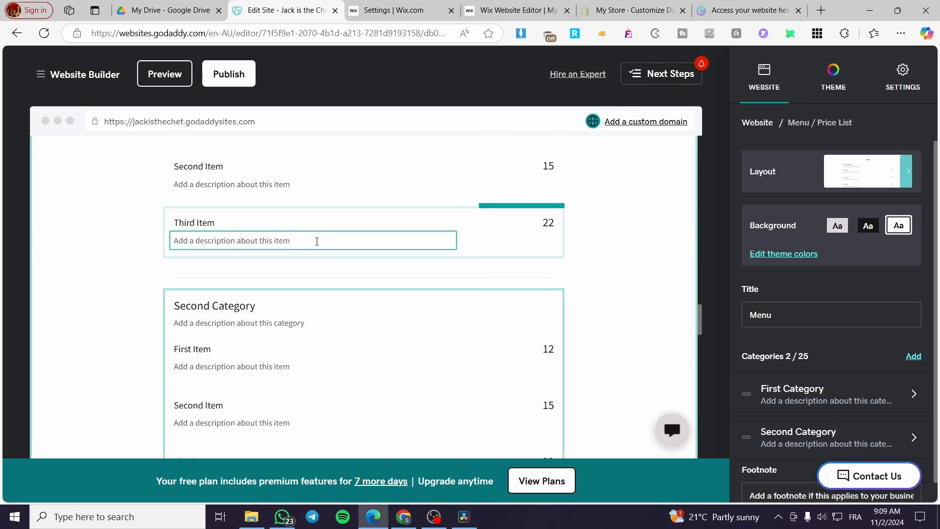
scroll(318, 267, down, 5)
scroll(319, 266, up, 6)
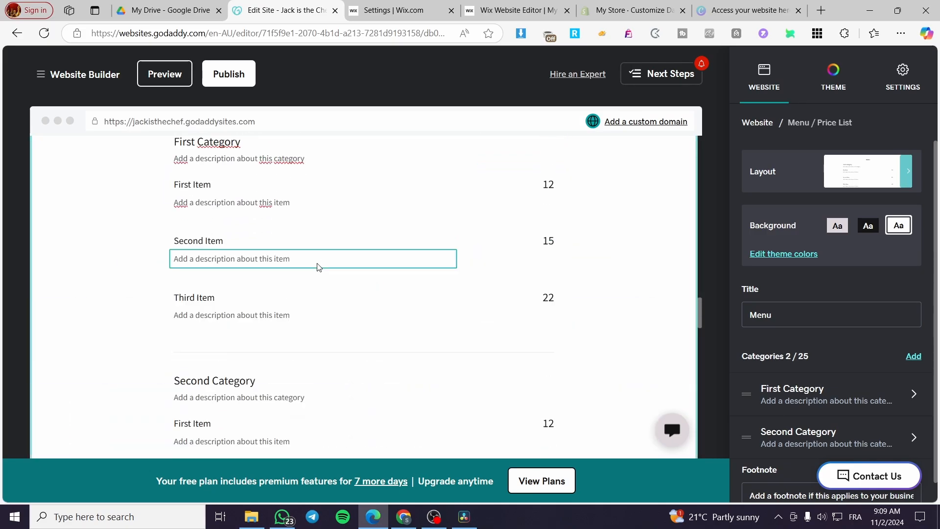
scroll(318, 266, up, 3)
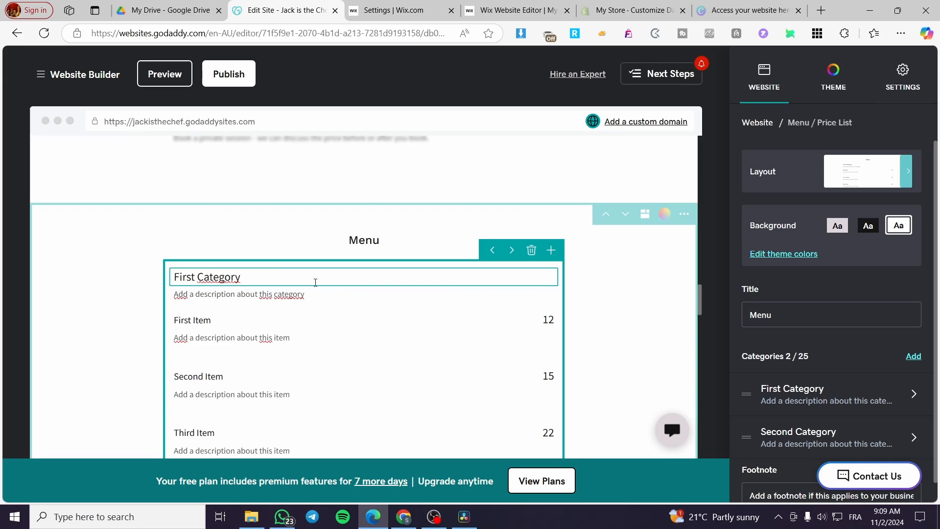
scroll(254, 276, down, 4)
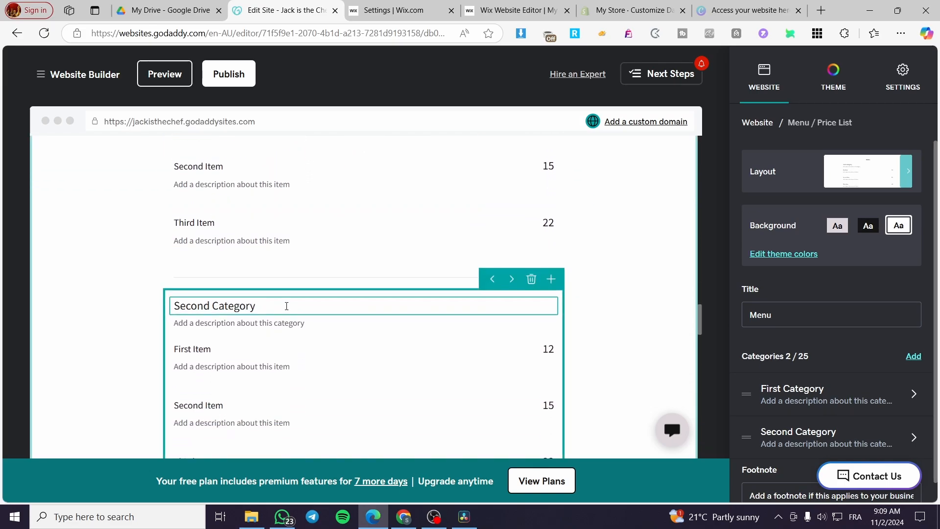
scroll(295, 308, down, 6)
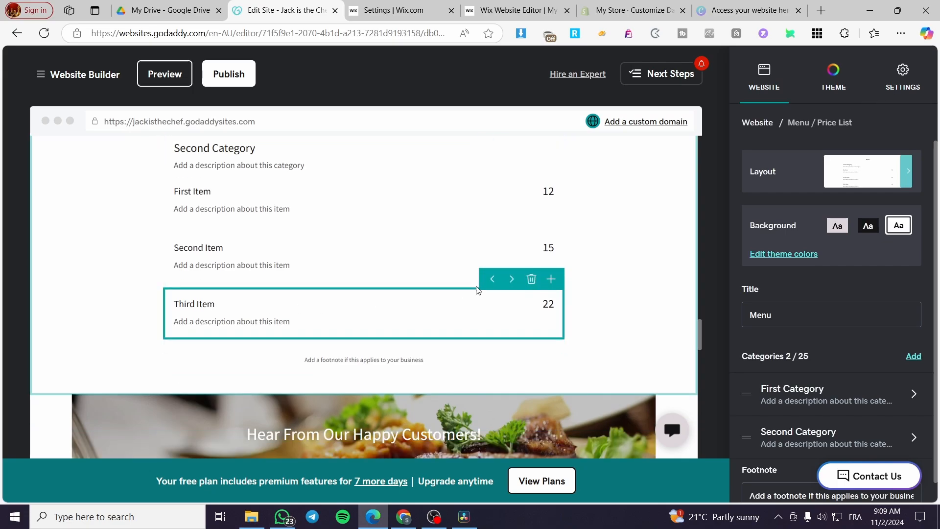
- Review the customer reviews section and the Reserve a Table section below the menu
scroll(431, 337, down, 1)
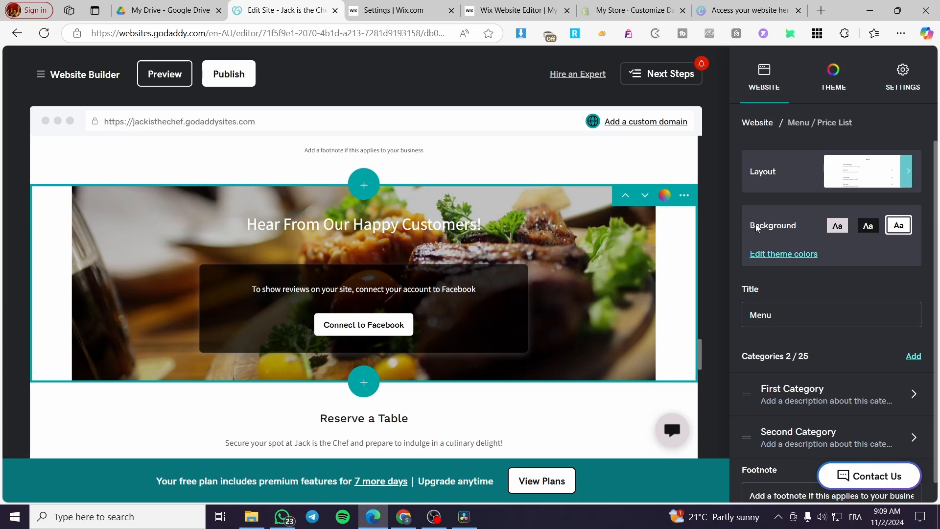
scroll(375, 324, down, 3)
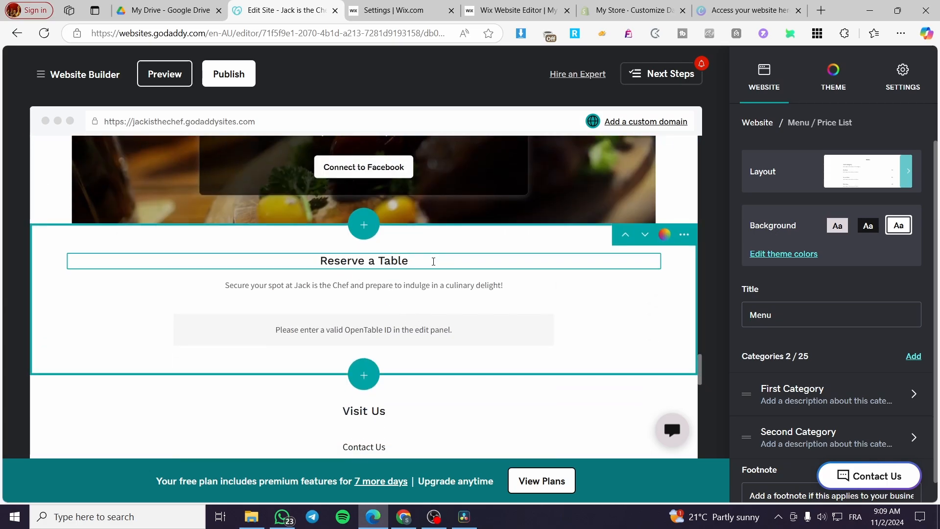
scroll(411, 250, down, 1)
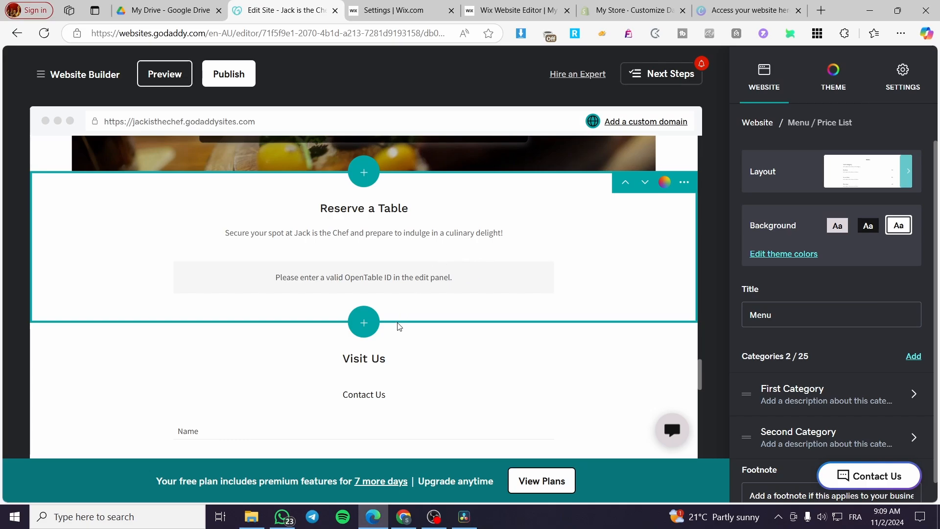
- Review the Visit Us section's contact form, special requests text and opening hours
scroll(398, 340, down, 5)
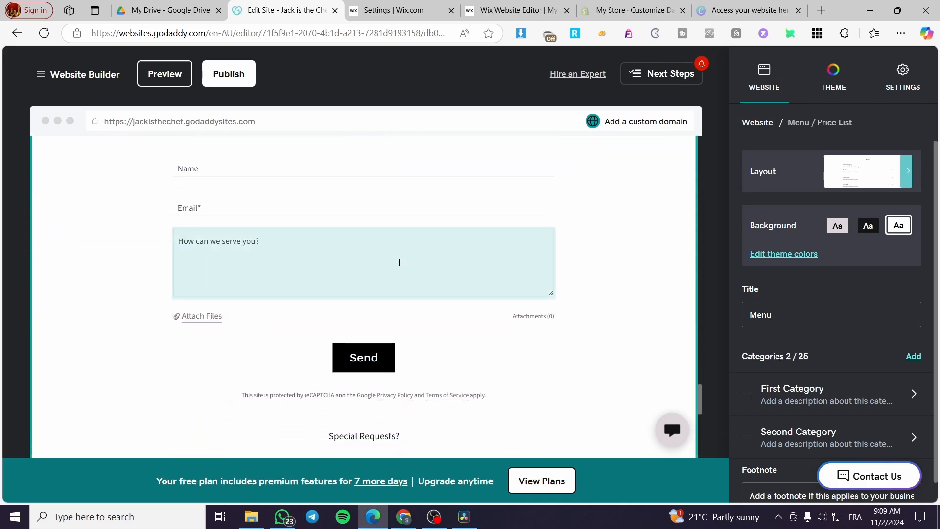
scroll(401, 312, down, 5)
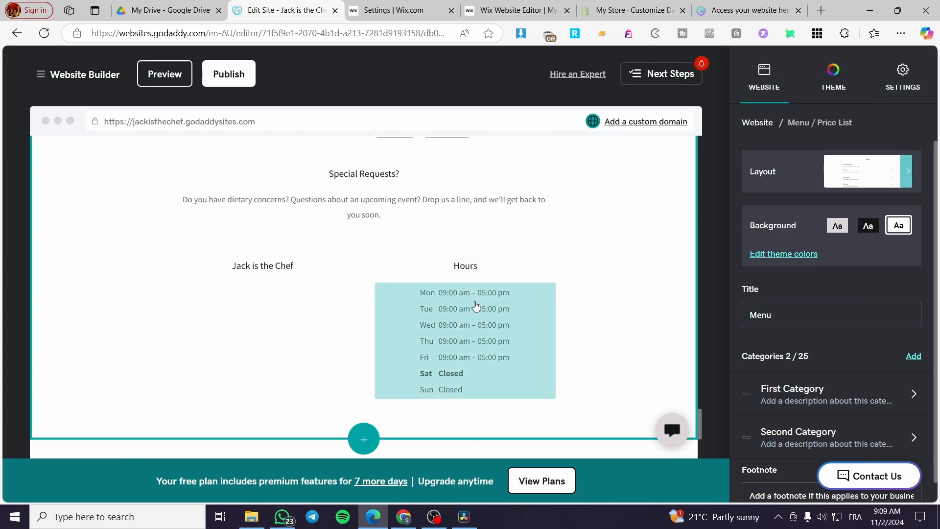
scroll(476, 306, up, 7)
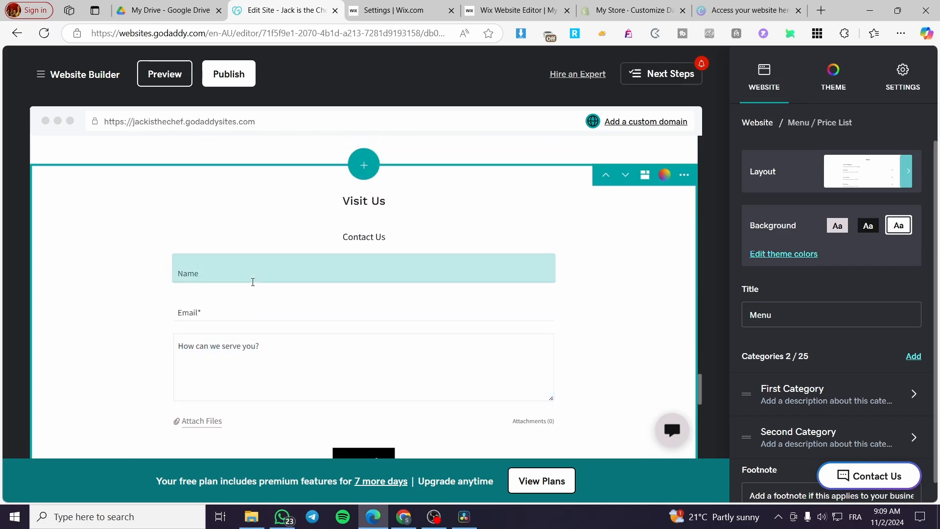
scroll(422, 267, down, 6)
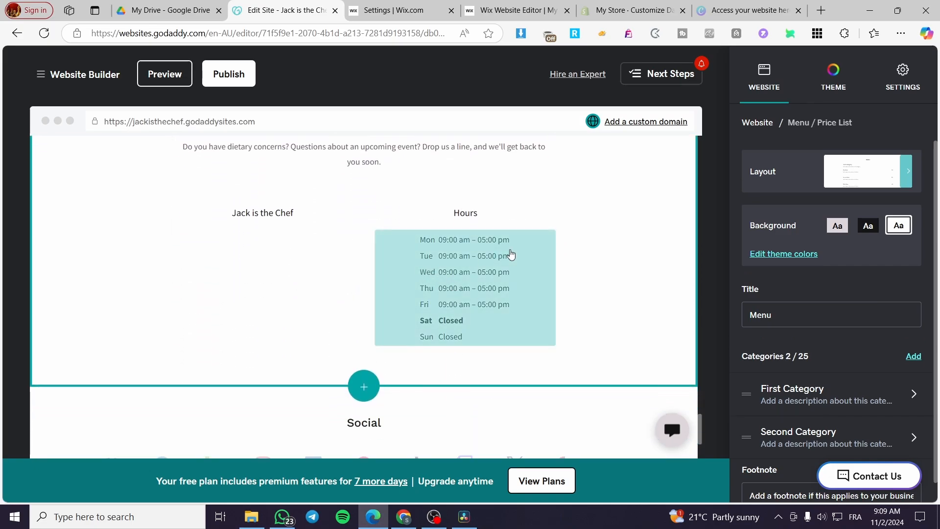
scroll(309, 244, up, 1)
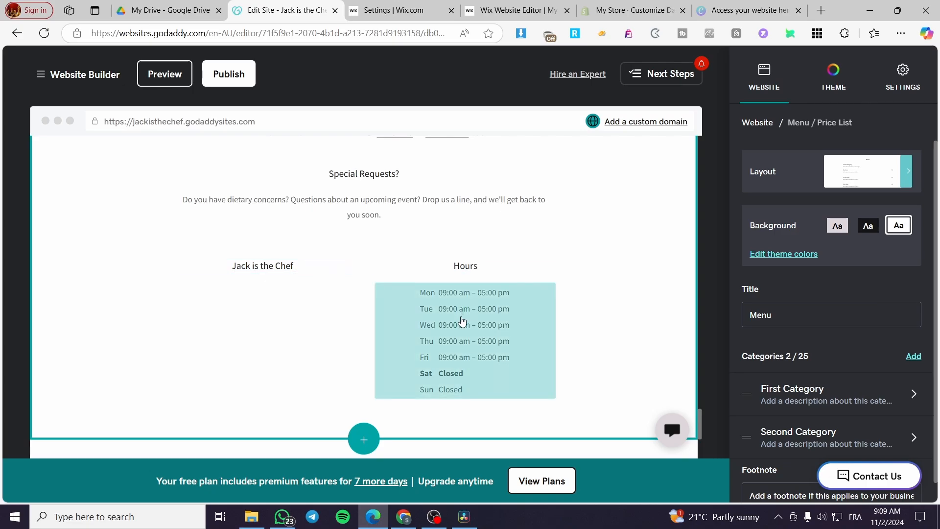
scroll(475, 349, down, 1)
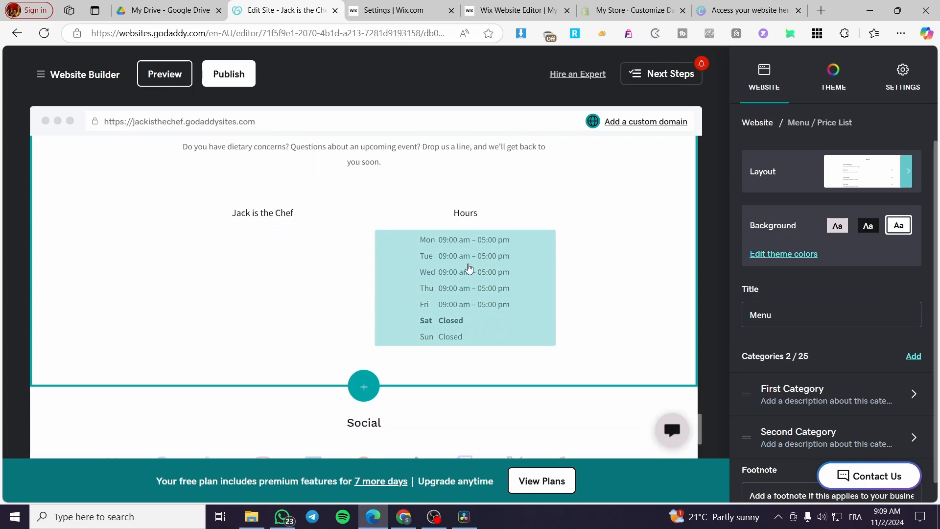
- Open the Social section's settings and examine the link fields for each social media channel
scroll(485, 319, down, 3)
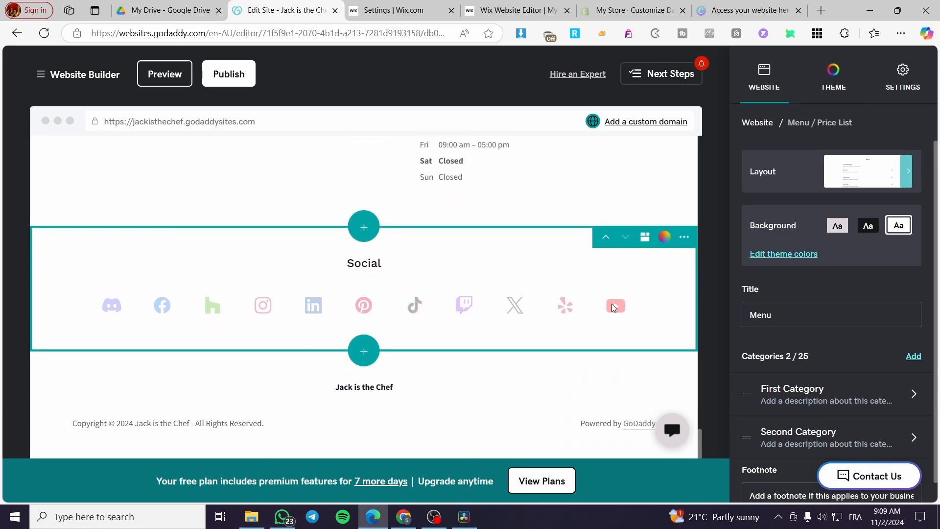
click(612, 306)
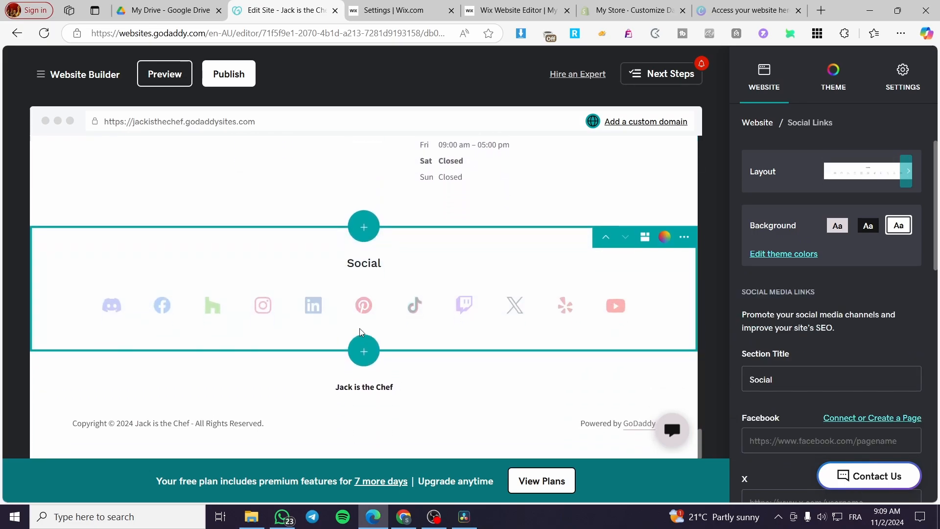
scroll(538, 274, up, 3)
scroll(504, 280, down, 3)
scroll(797, 284, down, 10)
scroll(773, 305, up, 8)
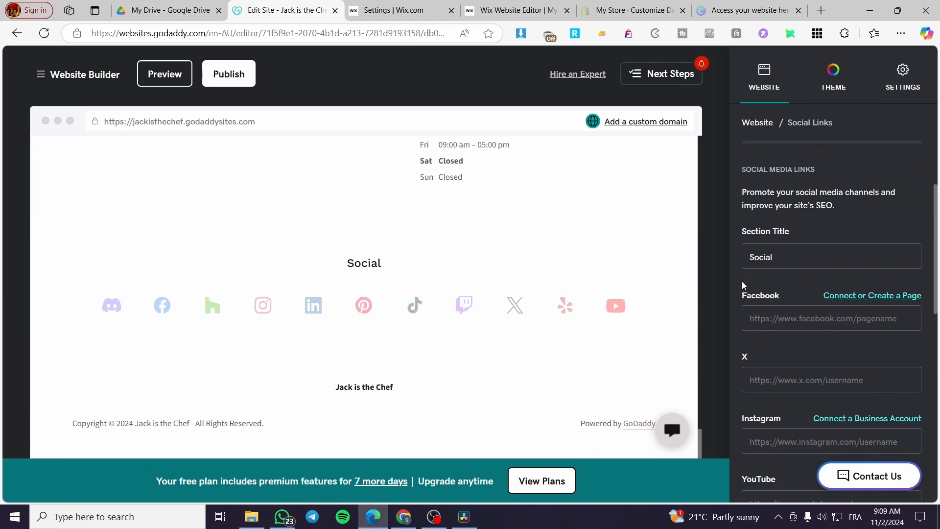
scroll(768, 300, down, 1)
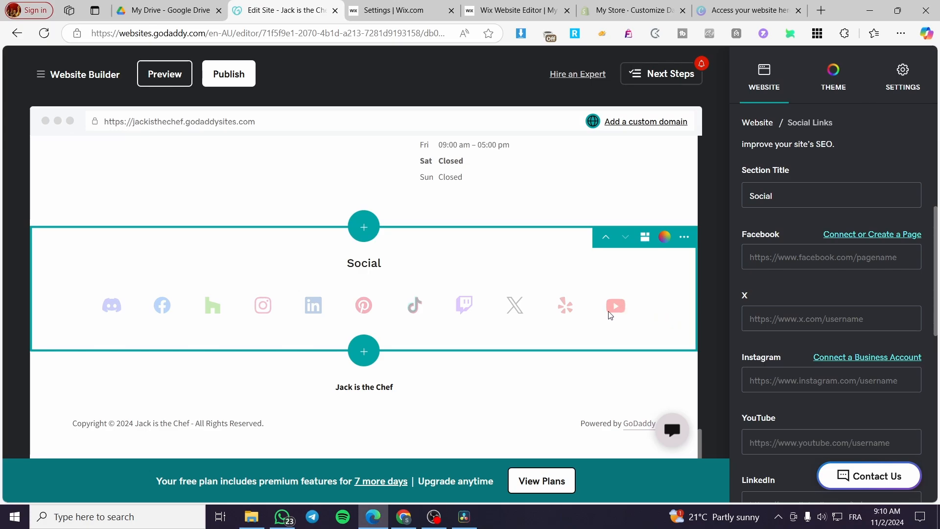
- Open the contact section's Hours settings, expand Monday and examine the opening options for each day
scroll(590, 302, up, 4)
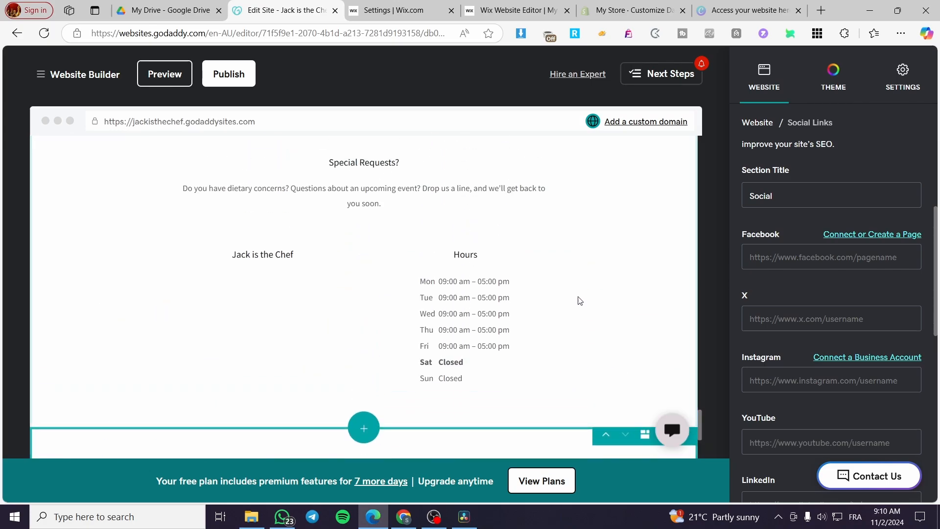
click(484, 290)
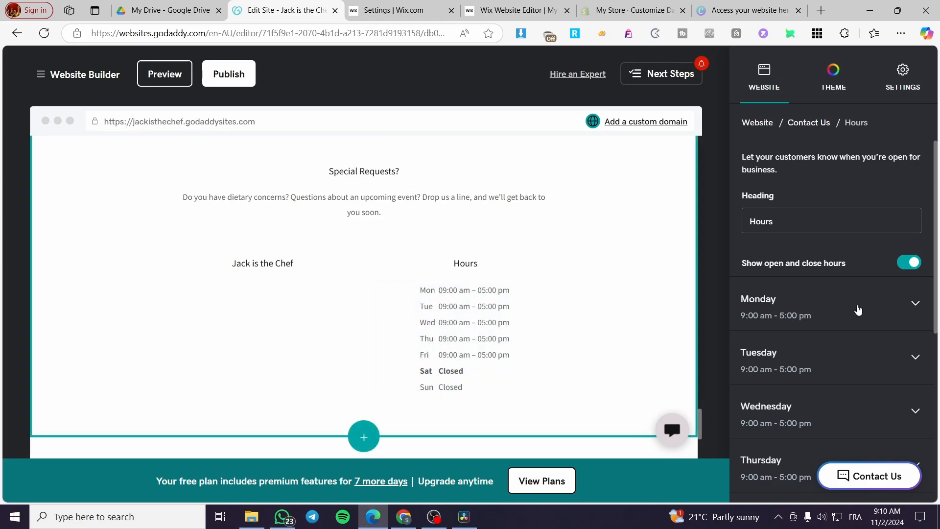
scroll(874, 308, down, 2)
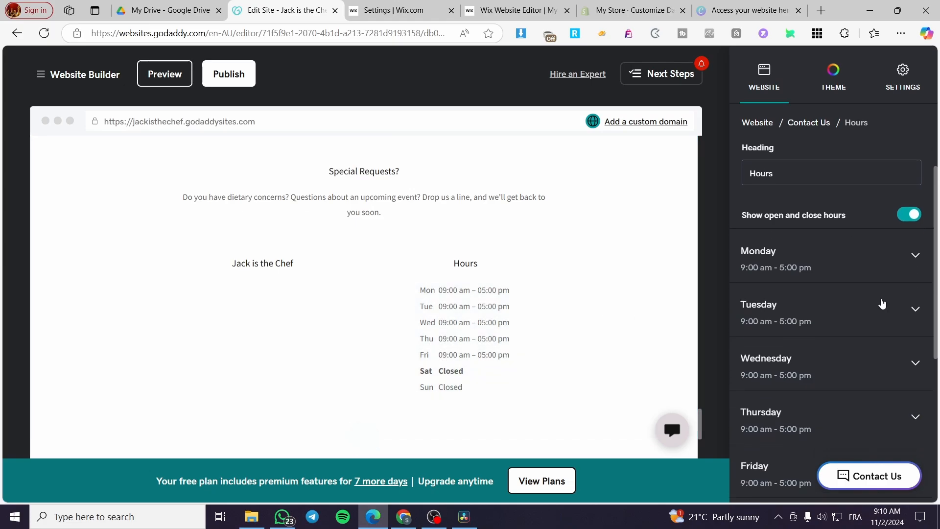
click(919, 247)
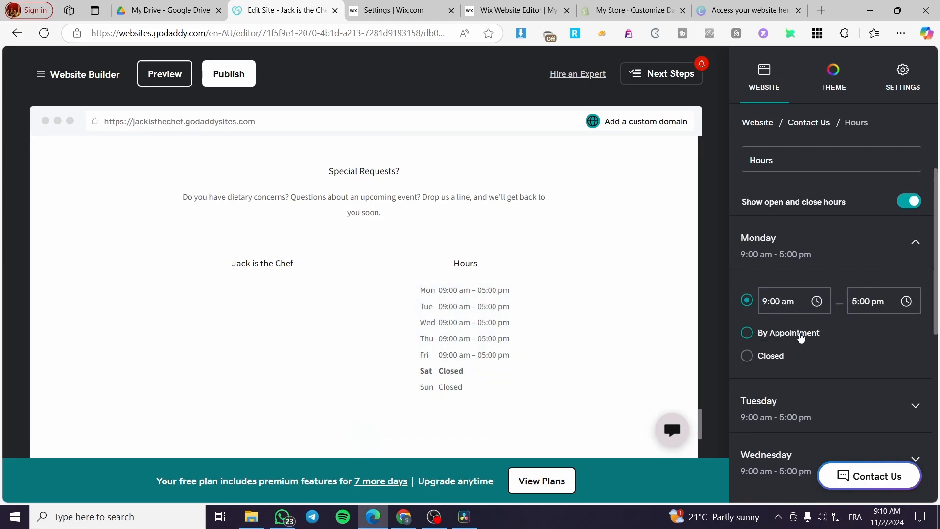
scroll(643, 328, up, 4)
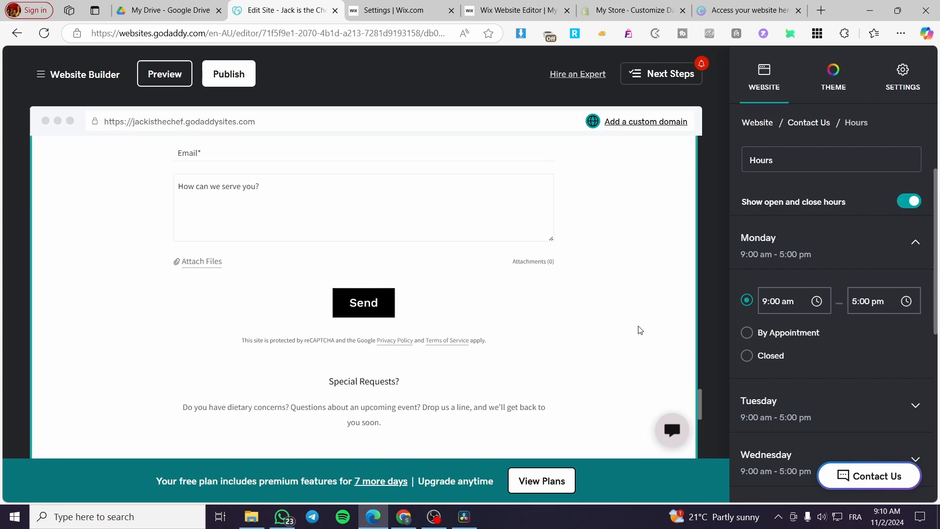
scroll(637, 329, down, 4)
scroll(624, 330, up, 3)
scroll(624, 330, down, 3)
scroll(622, 329, up, 3)
scroll(618, 327, down, 3)
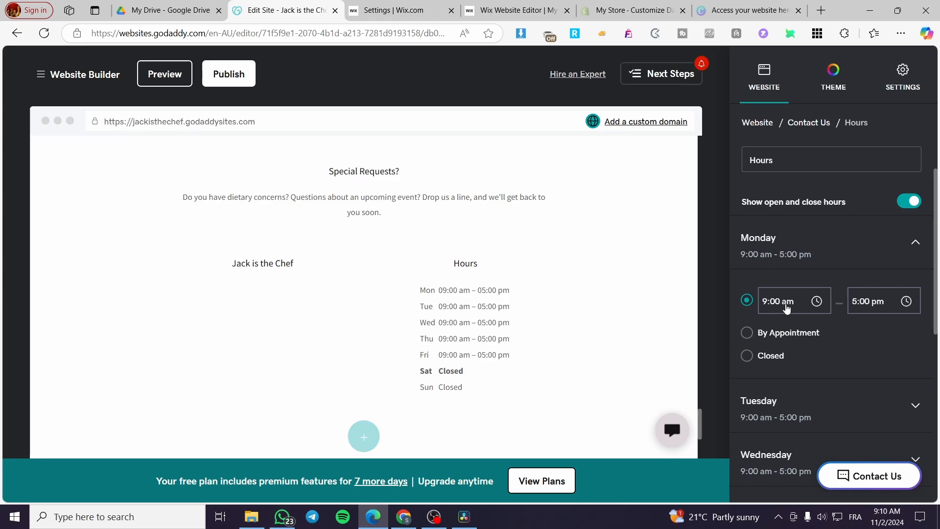
scroll(813, 301, down, 1)
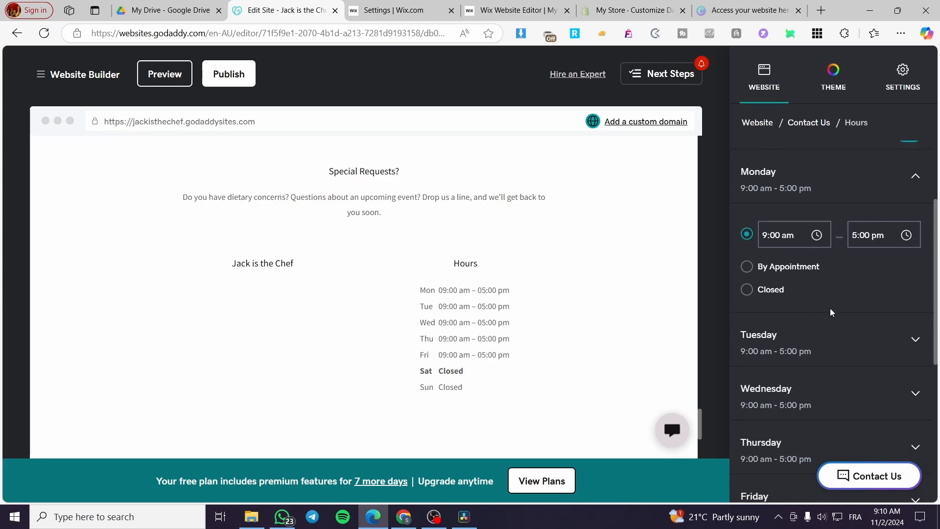
scroll(831, 310, down, 5)
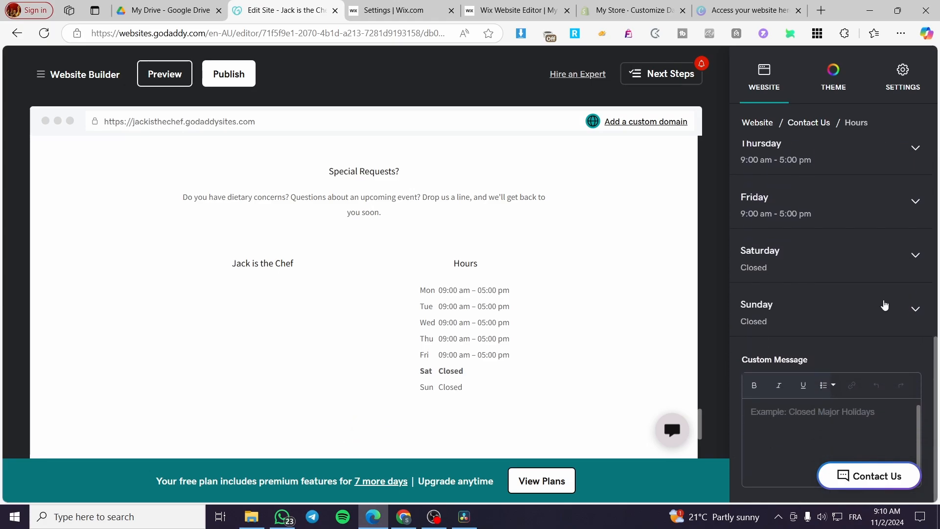
- Set Saturday's opening hours to By Appointment
click(882, 271)
click(881, 268)
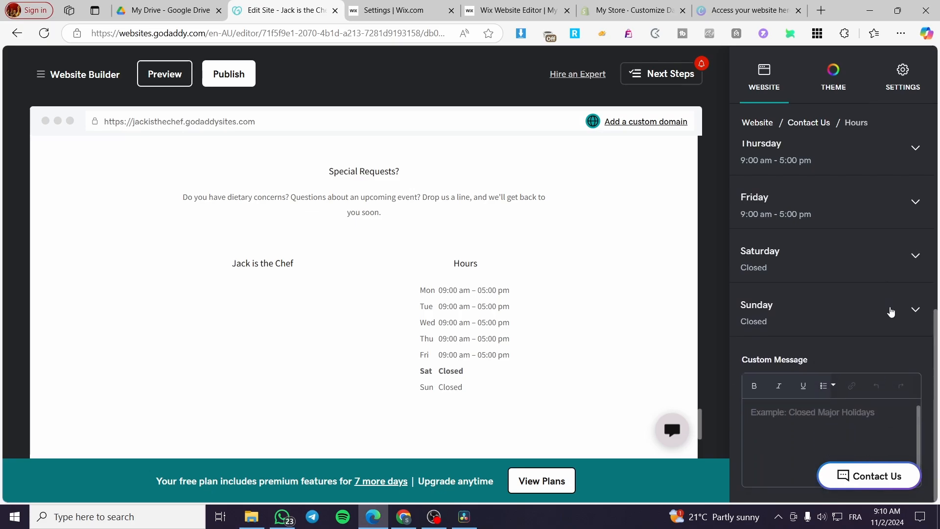
click(891, 274)
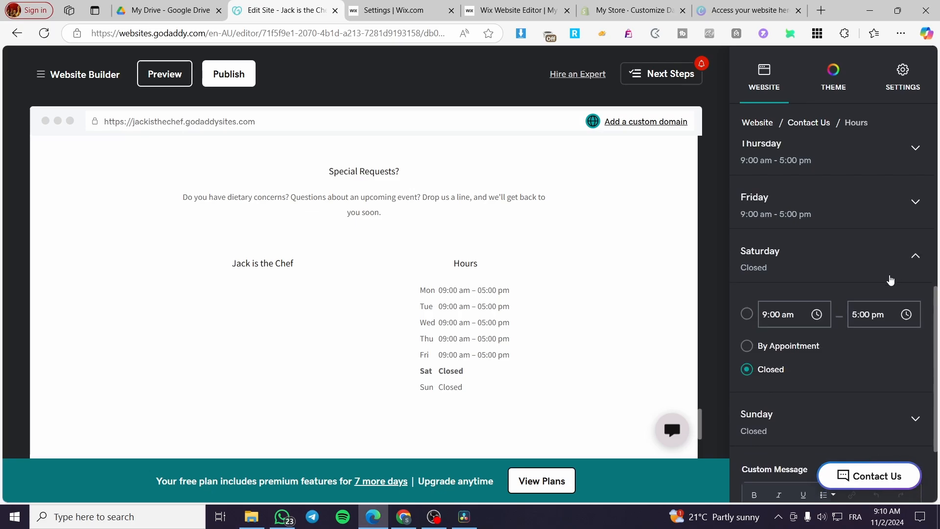
click(784, 348)
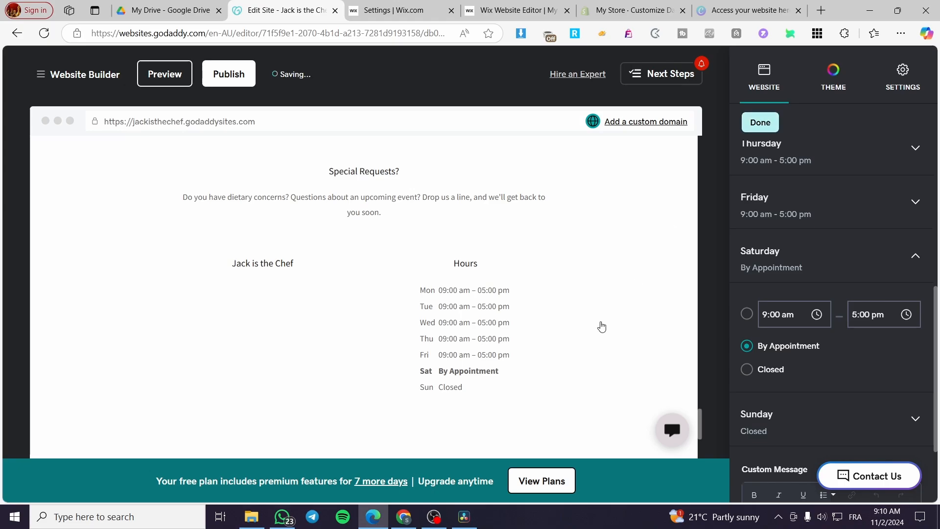
click(491, 360)
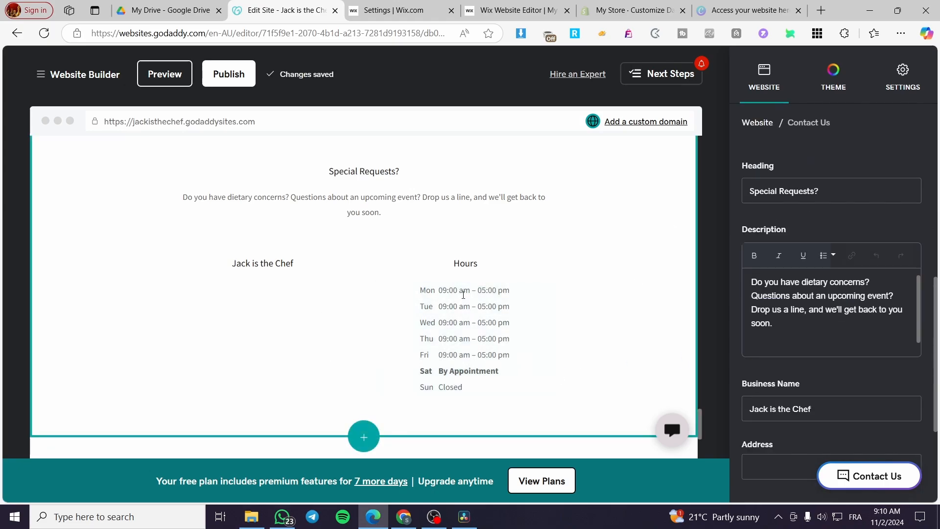
- Select the business name and the Visit Us title to examine the Contact Us section's settings
click(275, 263)
scroll(397, 312, up, 3)
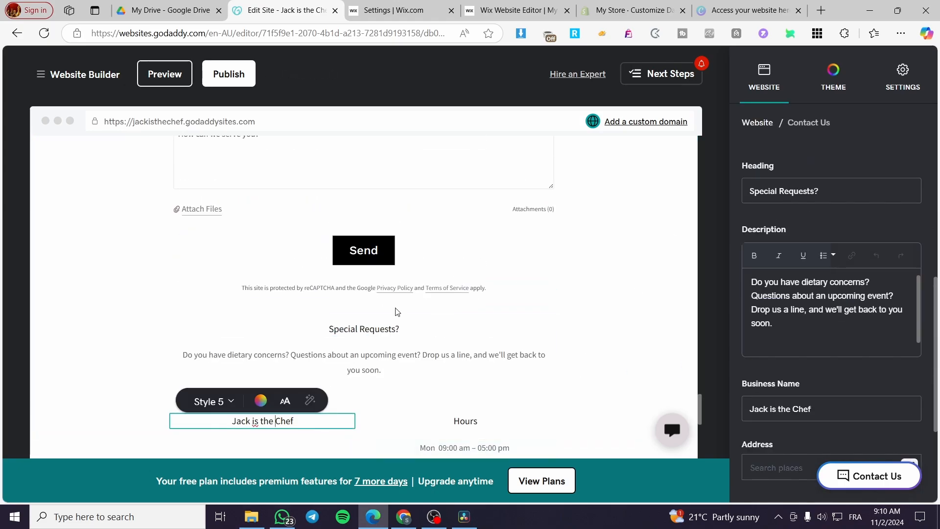
scroll(398, 312, up, 6)
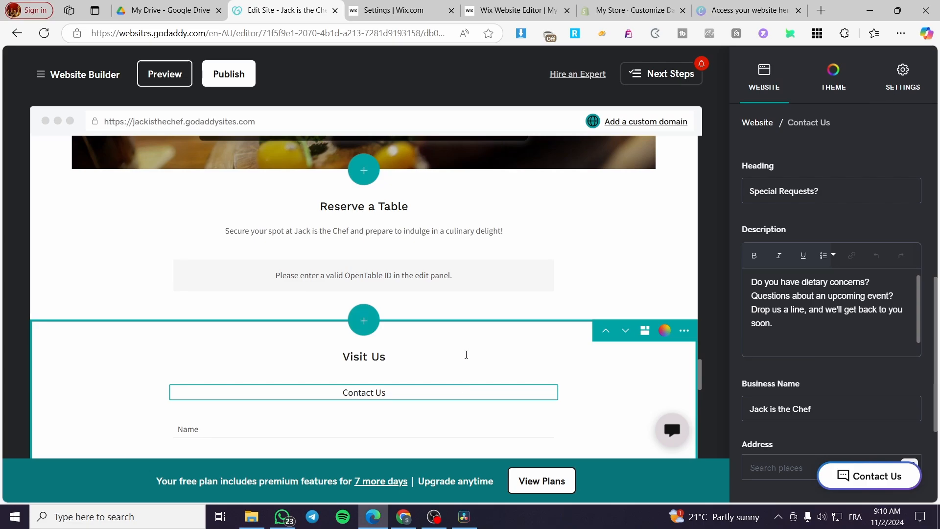
click(466, 355)
scroll(801, 266, up, 5)
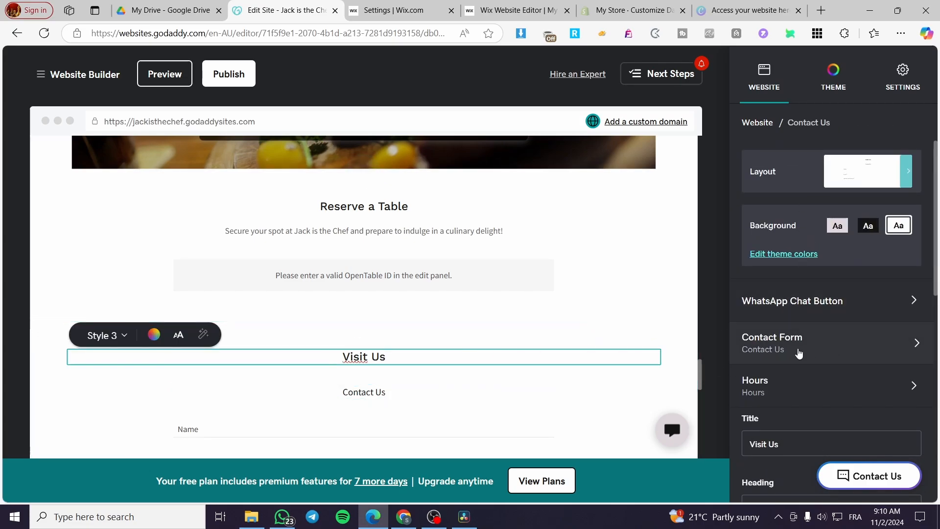
- Switch the Contact Us section to the layout that displays contact info, form and map
scroll(847, 323, down, 2)
scroll(853, 309, up, 2)
click(827, 184)
scroll(857, 338, down, 3)
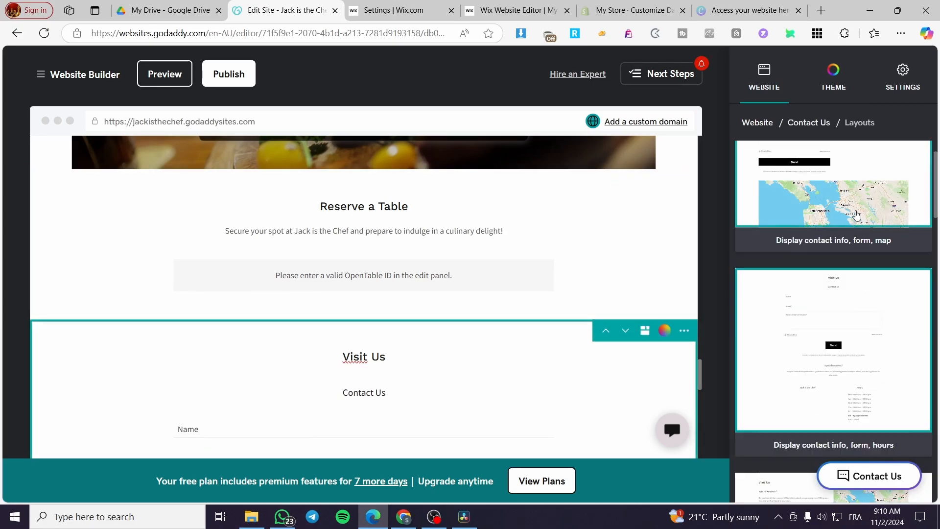
click(842, 184)
scroll(827, 190, down, 5)
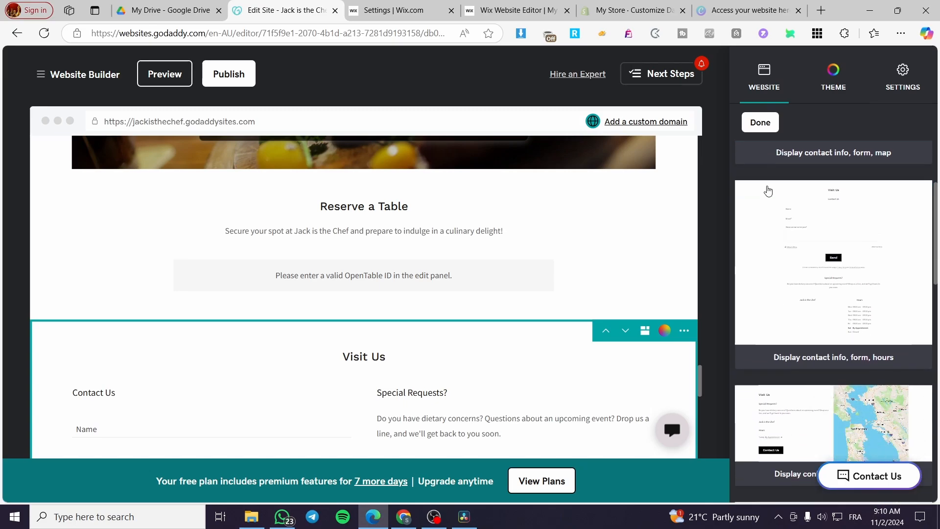
scroll(539, 311, down, 2)
scroll(539, 311, down, 8)
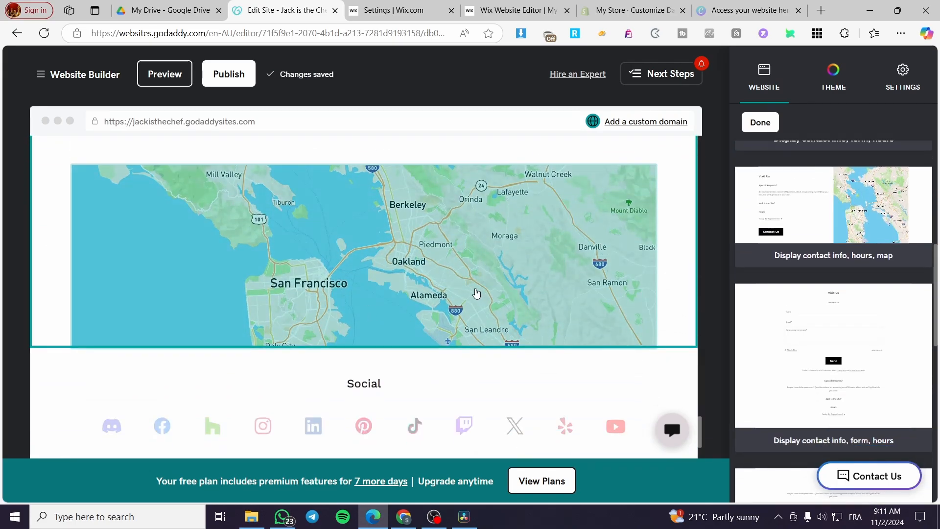
scroll(386, 298, up, 15)
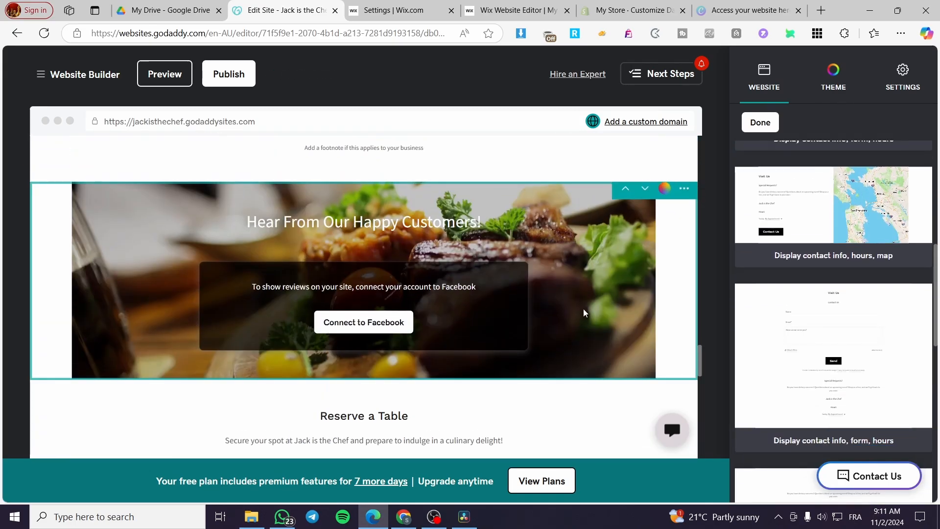
scroll(656, 300, up, 10)
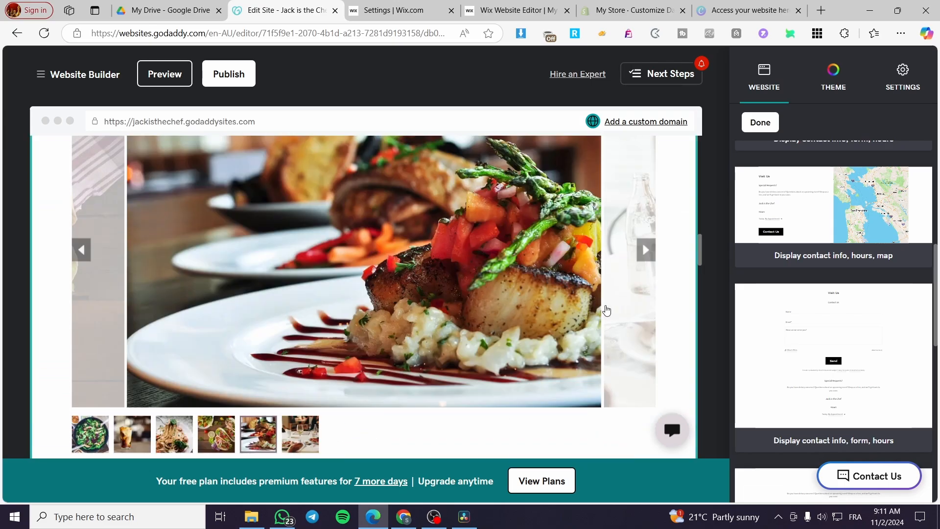
scroll(607, 307, up, 5)
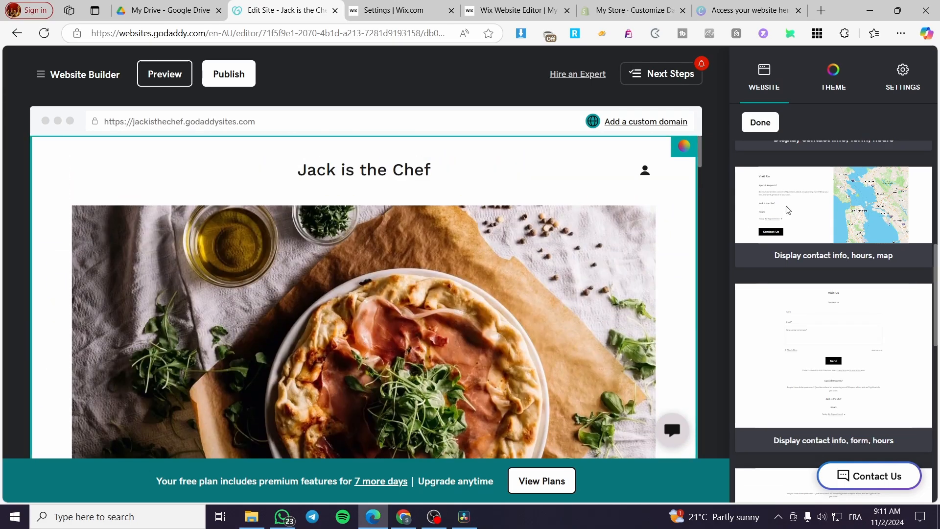
click(760, 123)
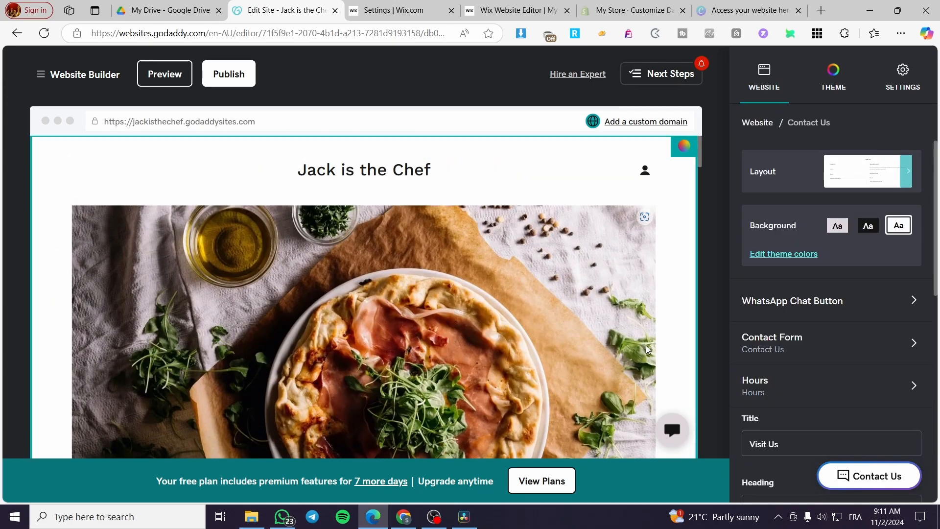
- Open the site navigation's new item options and select New page to examine what adding a page offers
click(765, 79)
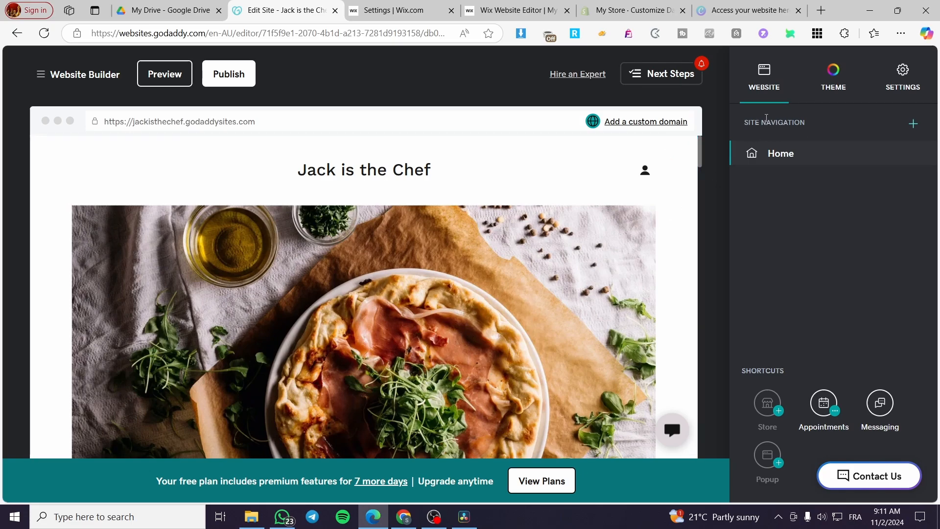
mouse_move(901, 147)
click(916, 126)
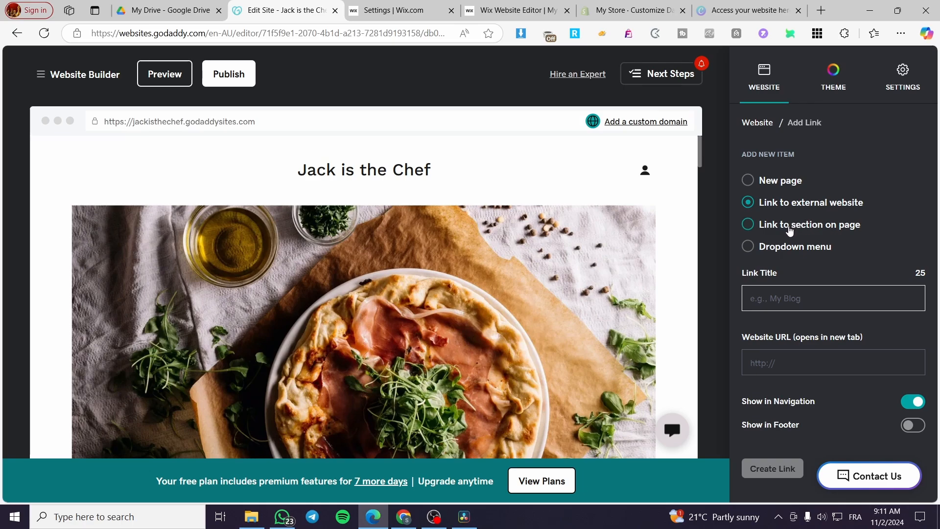
click(768, 181)
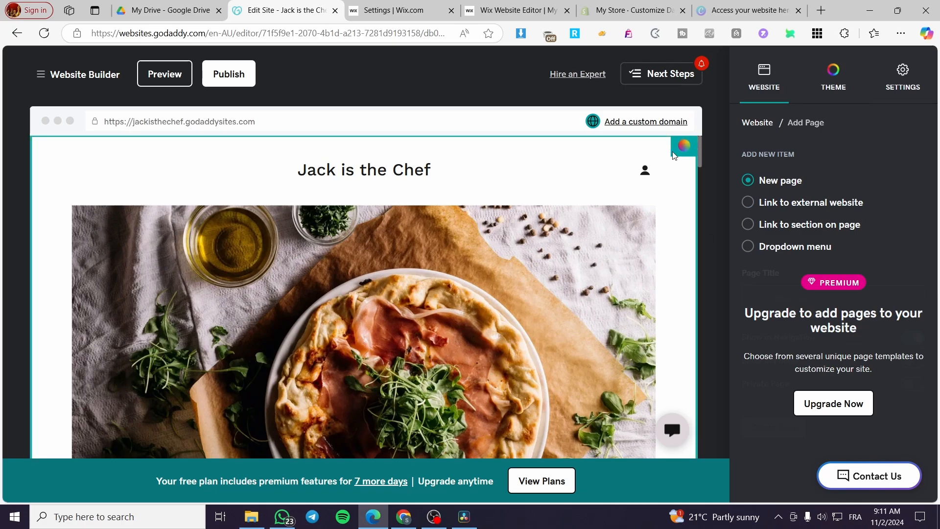
click(763, 84)
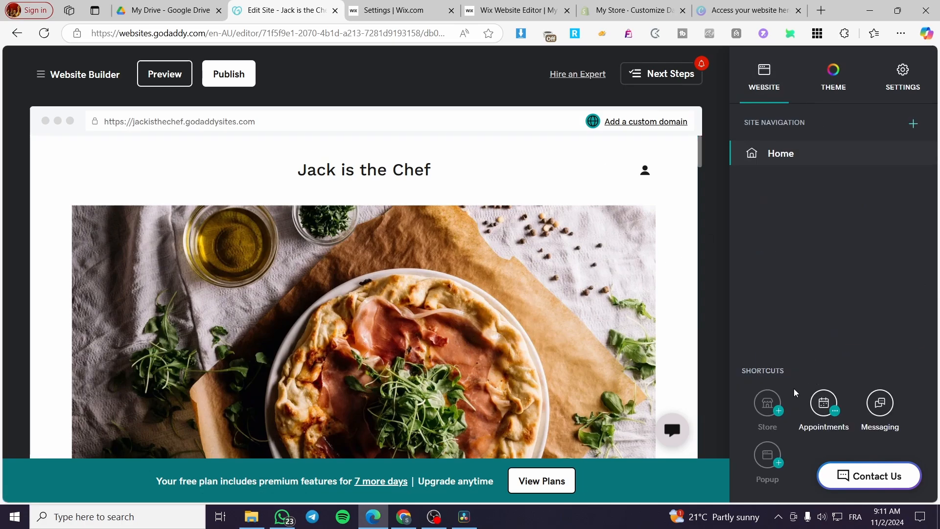
- Look through the homepage from the About section to Online Appointments and recheck the option for adding a new page
scroll(578, 382, down, 10)
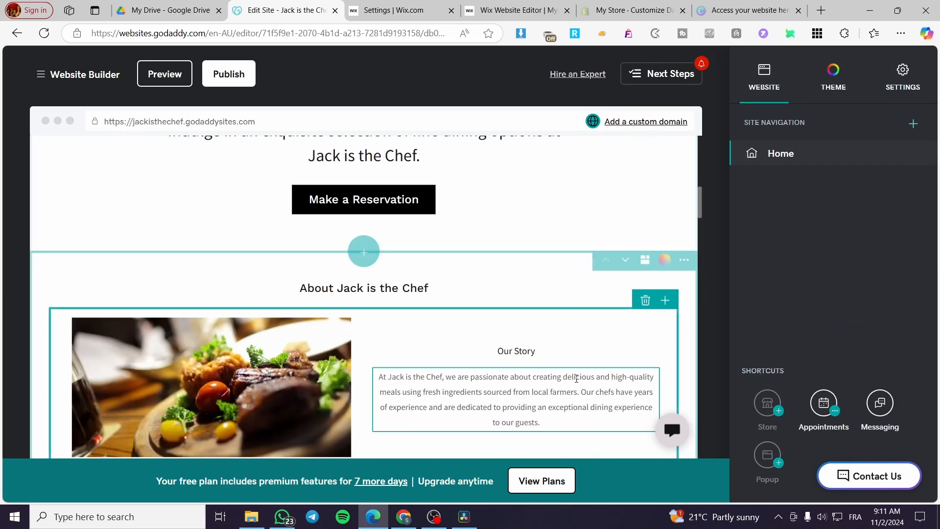
scroll(576, 380, down, 3)
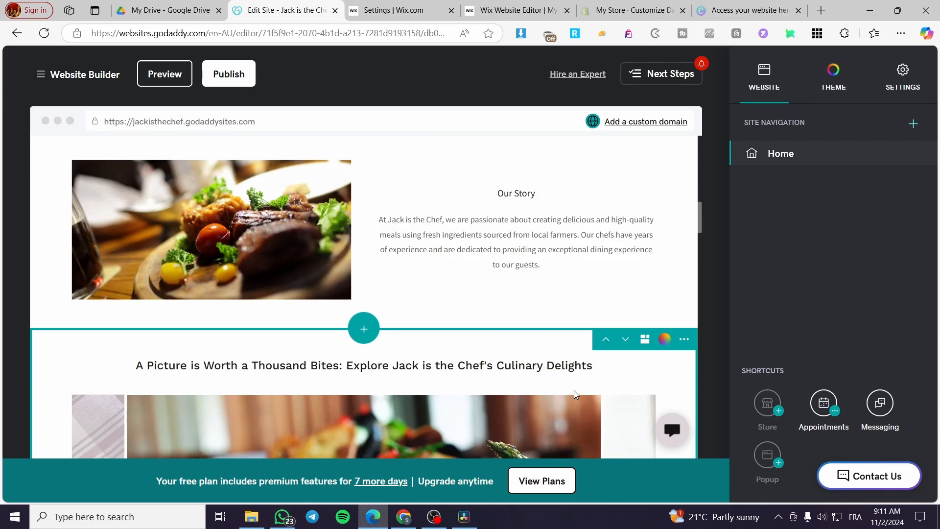
scroll(575, 392, down, 6)
scroll(609, 362, down, 6)
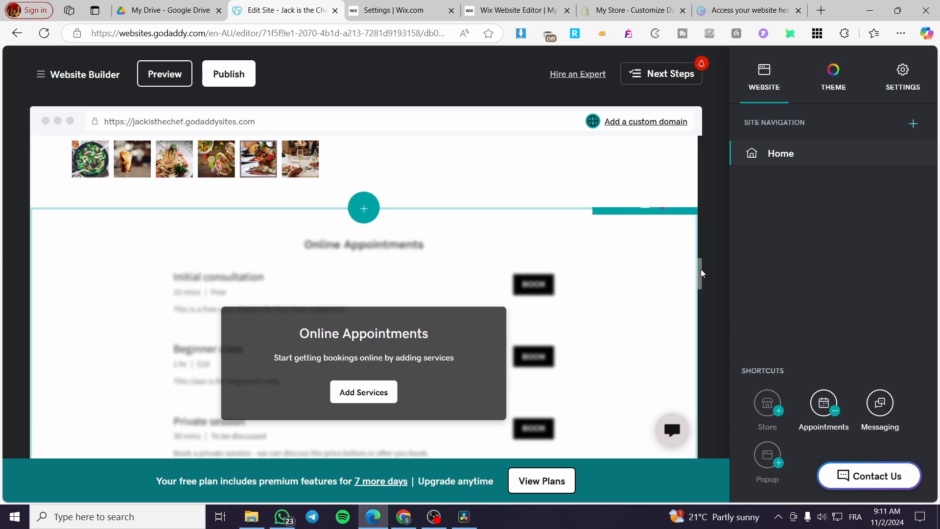
drag(701, 272, 718, 138)
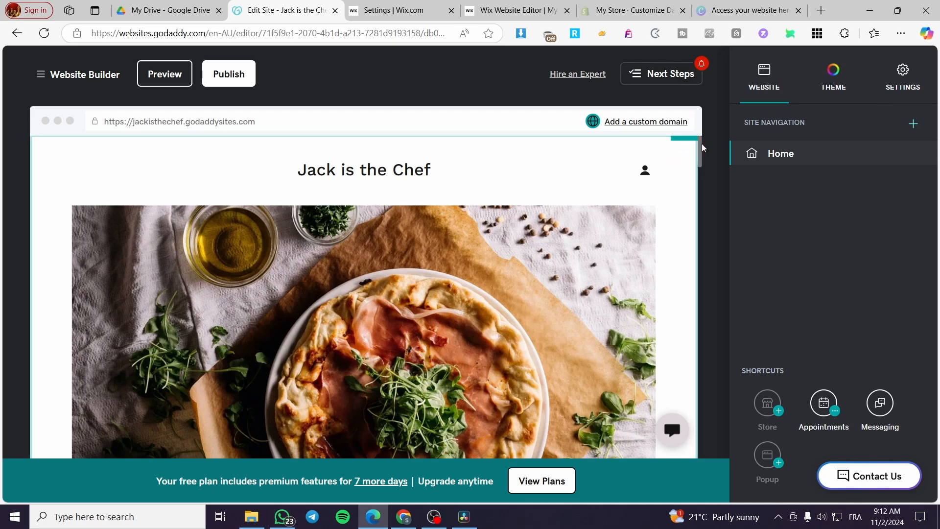
click(913, 126)
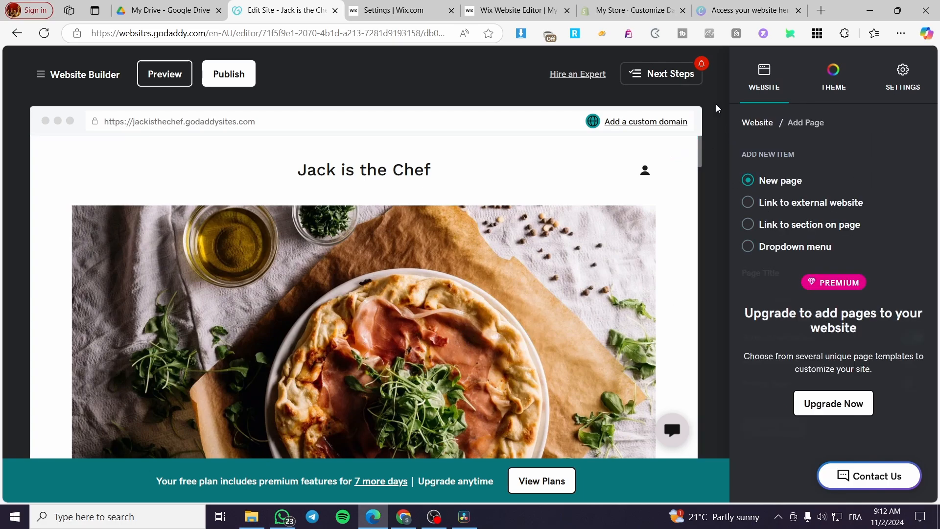
click(764, 78)
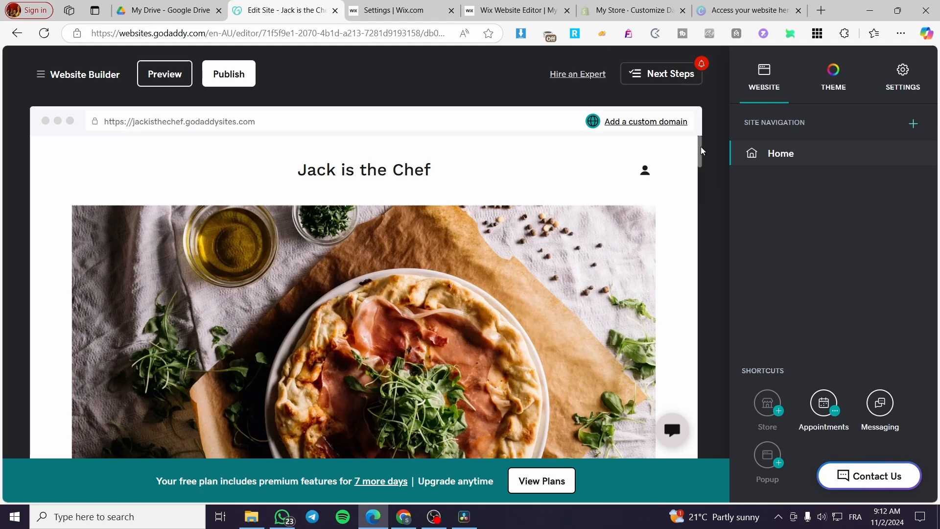
- Open the section library above the Social section and expand the Restaurant category to examine its section types
drag(702, 148, 687, 448)
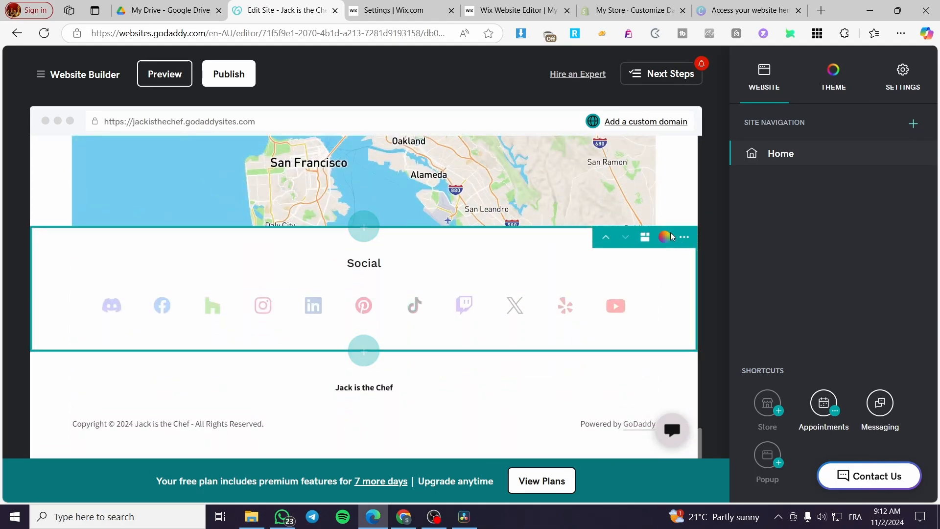
scroll(481, 224, up, 1)
click(364, 279)
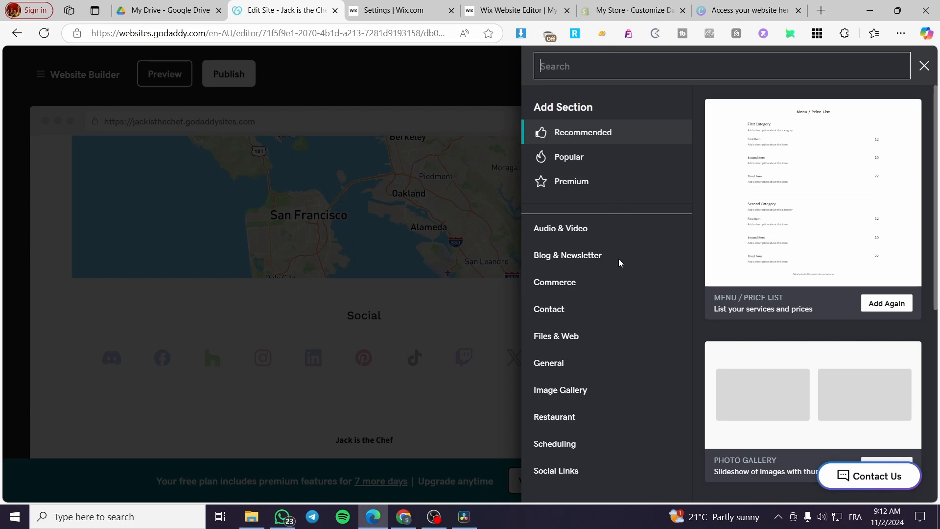
click(604, 422)
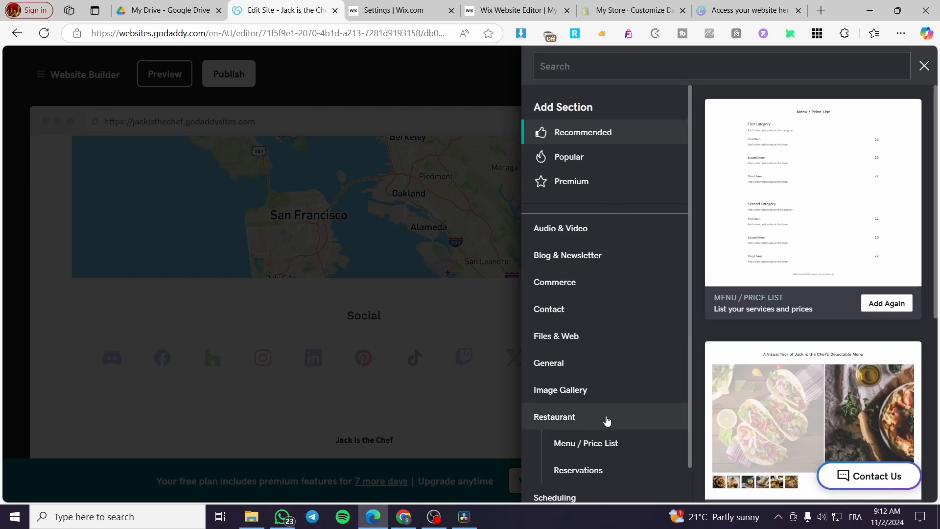
scroll(607, 421, down, 1)
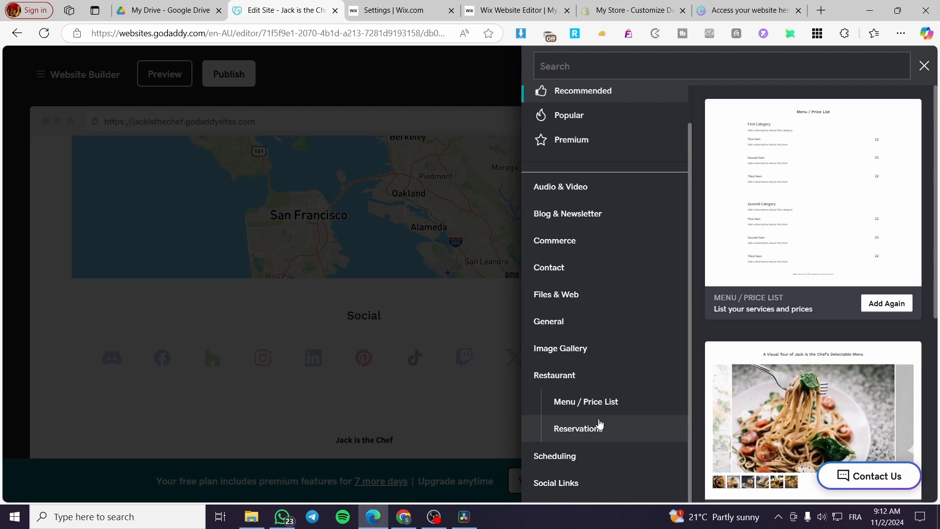
scroll(609, 387, up, 1)
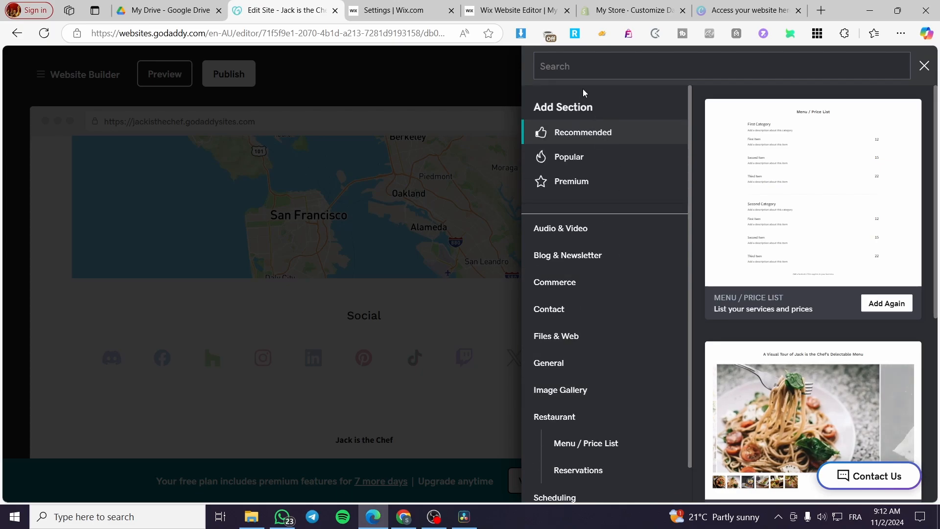
- Search the section library for Blog and add the blog displayed as a slideshow of cards
click(593, 66)
text(Blog)
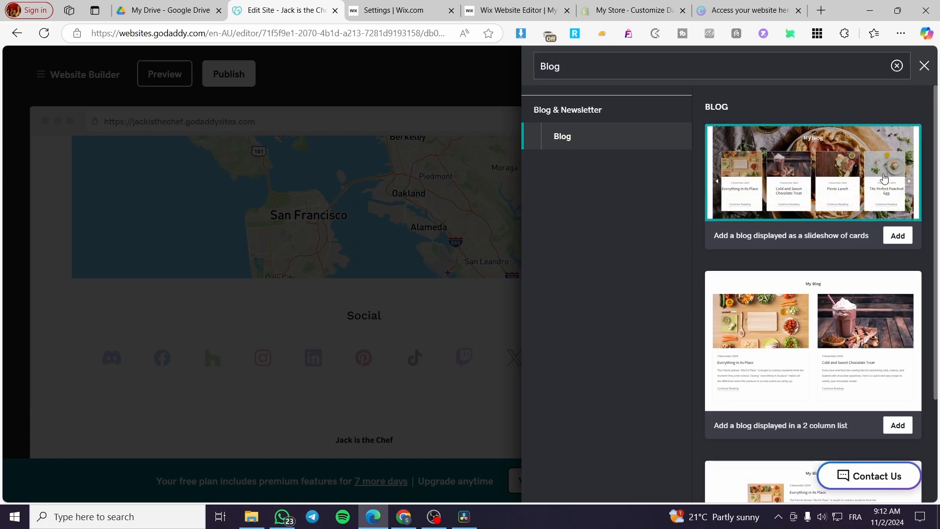
click(897, 235)
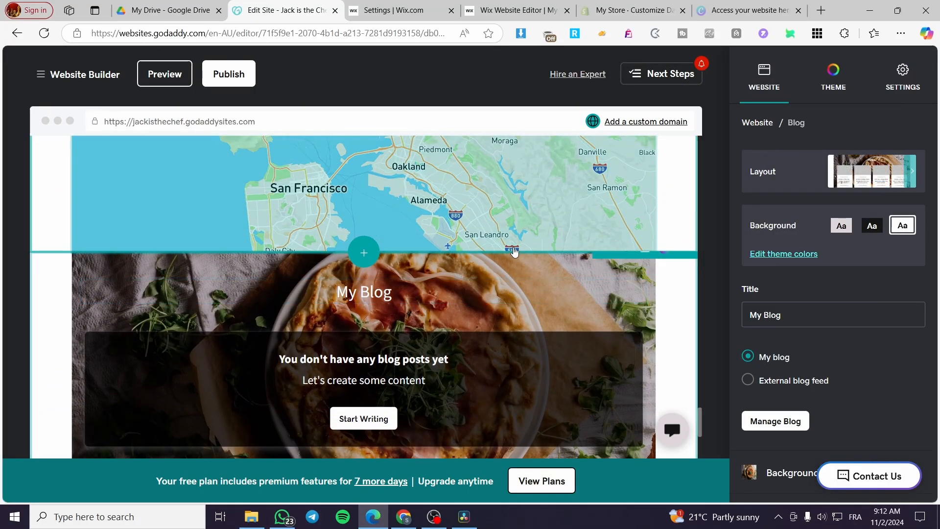
- Go from the My Blog section to the blog post manager and create a new post
click(384, 415)
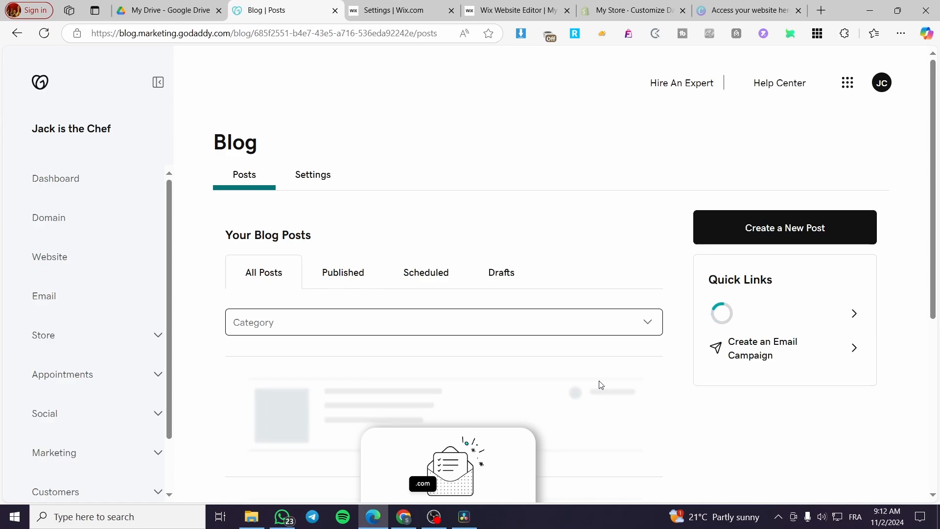
scroll(808, 166, down, 1)
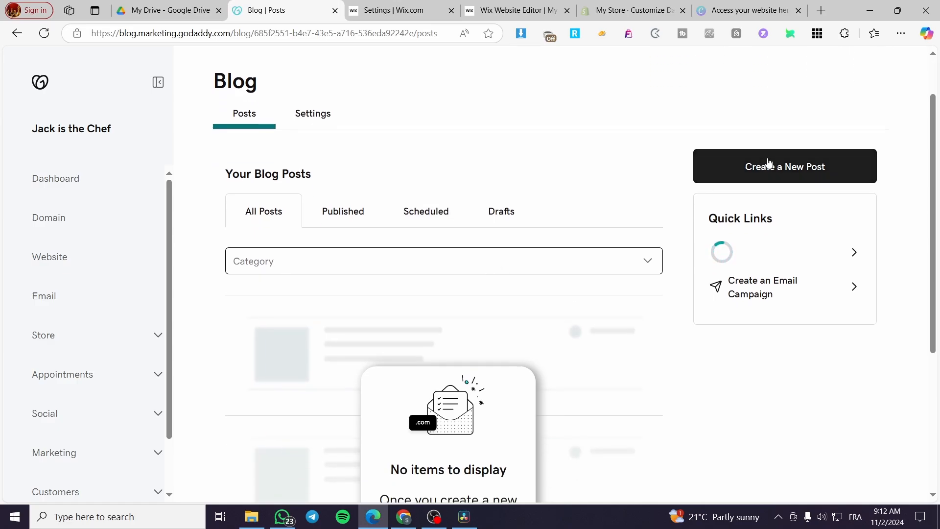
click(810, 168)
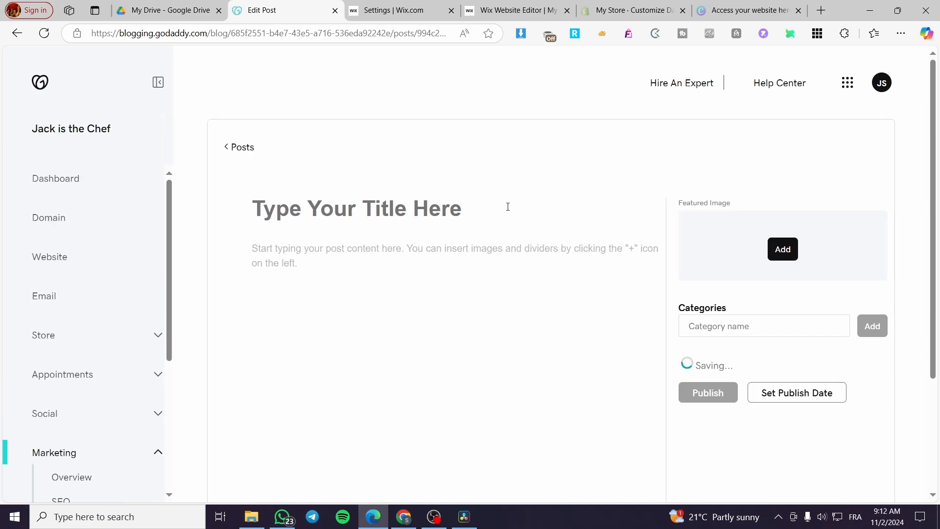
- Place the cursor in the empty post's content area and open the media insertion options to examine them
click(416, 248)
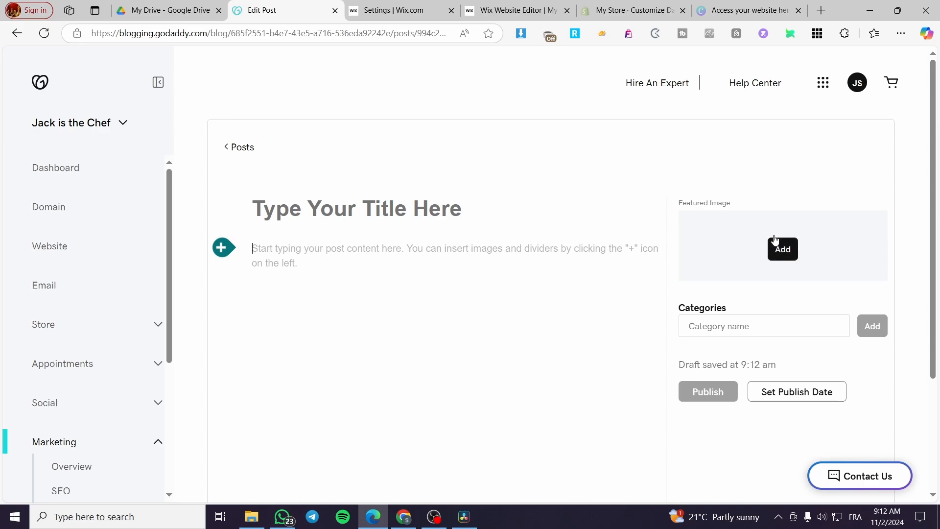
click(789, 260)
click(227, 251)
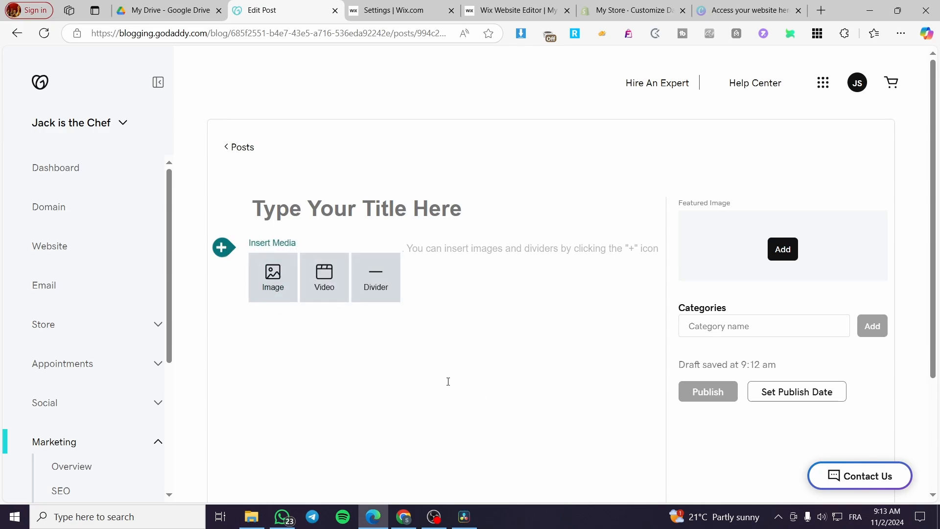